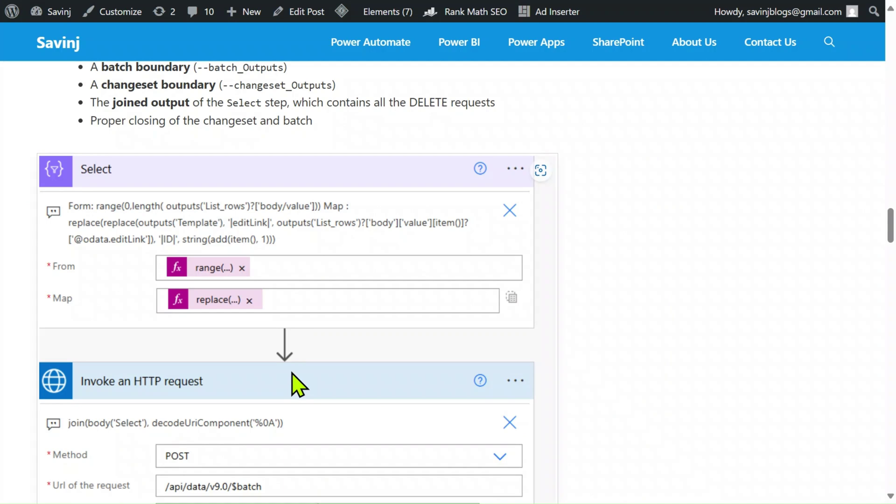
- Read through the blog post's Select and Invoke an HTTP request sections down to the closing links
mouse_move(296, 10)
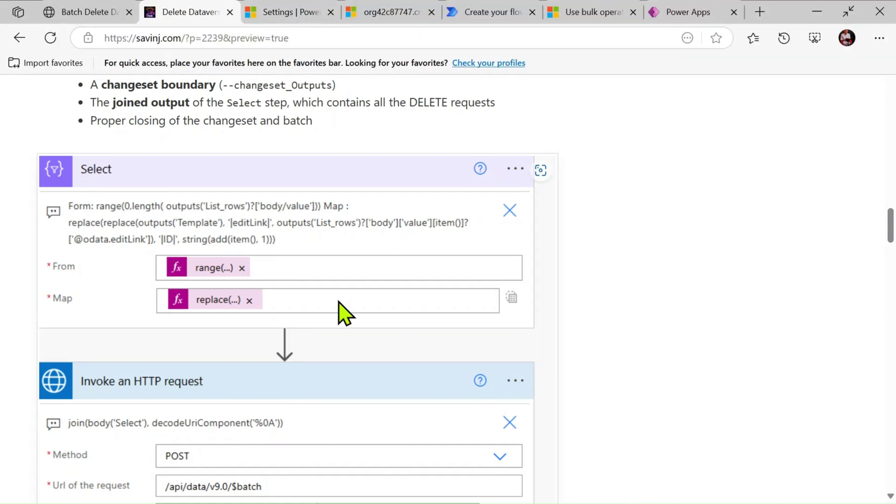
scroll(344, 310, up, 5)
scroll(339, 308, up, 5)
scroll(341, 335, down, 15)
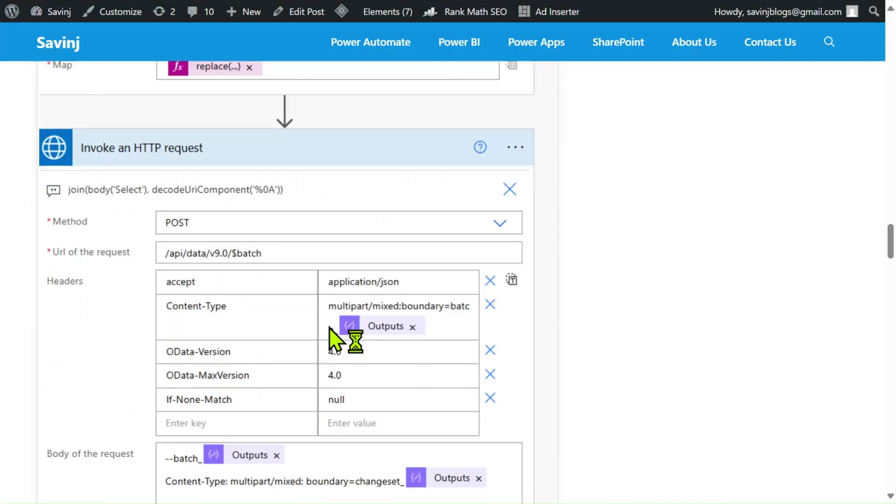
scroll(335, 338, down, 10)
scroll(335, 338, down, 15)
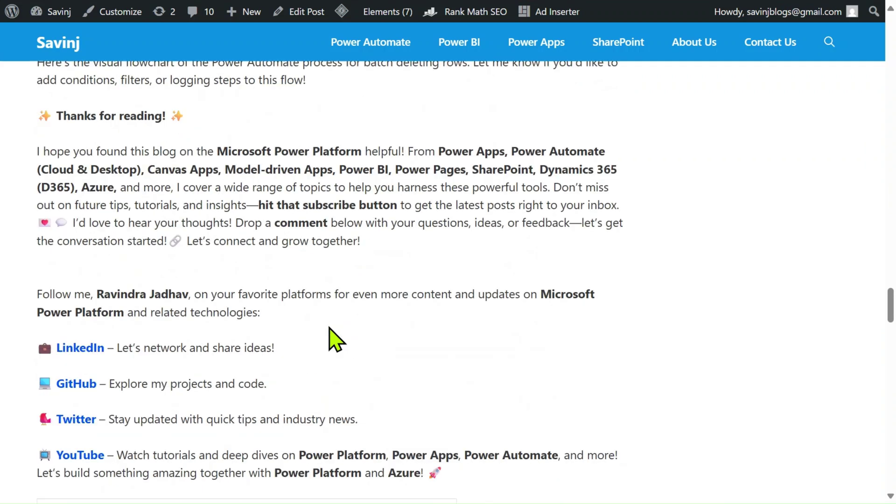
- Switch to the Power Platform environment settings and open the Bulk deletion jobs page under Data management in full screen
mouse_move(330, 10)
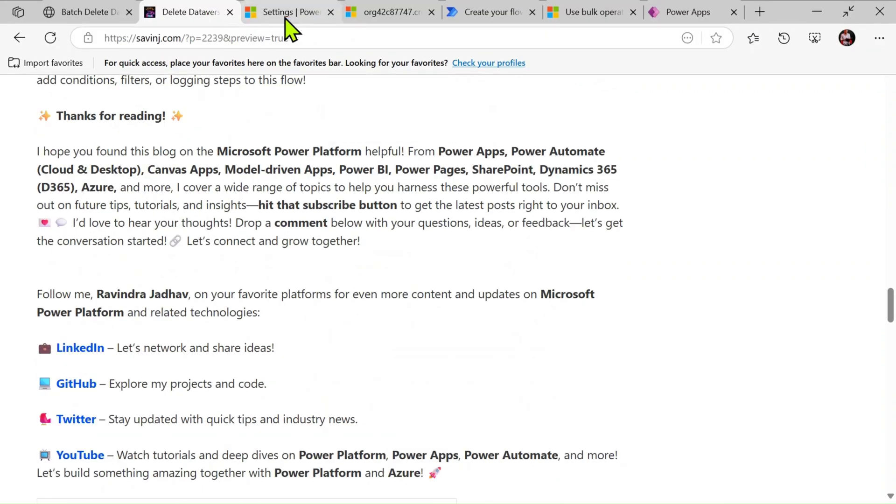
click(285, 14)
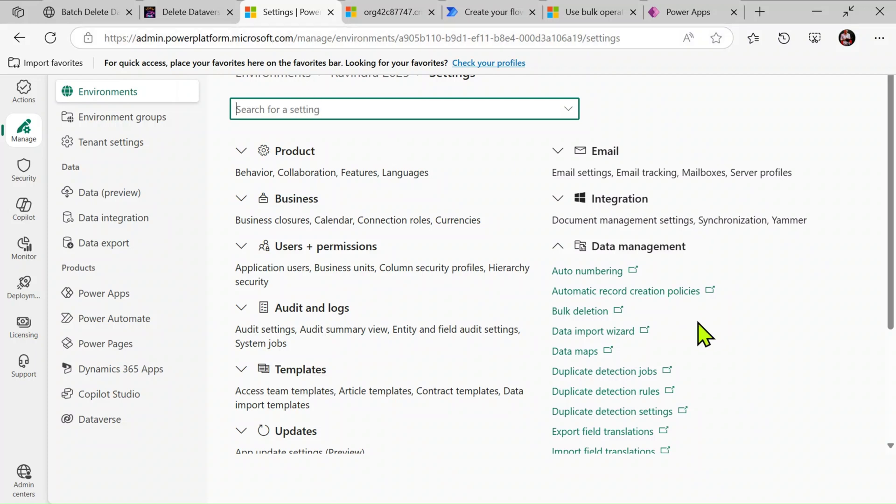
click(590, 316)
click(383, 14)
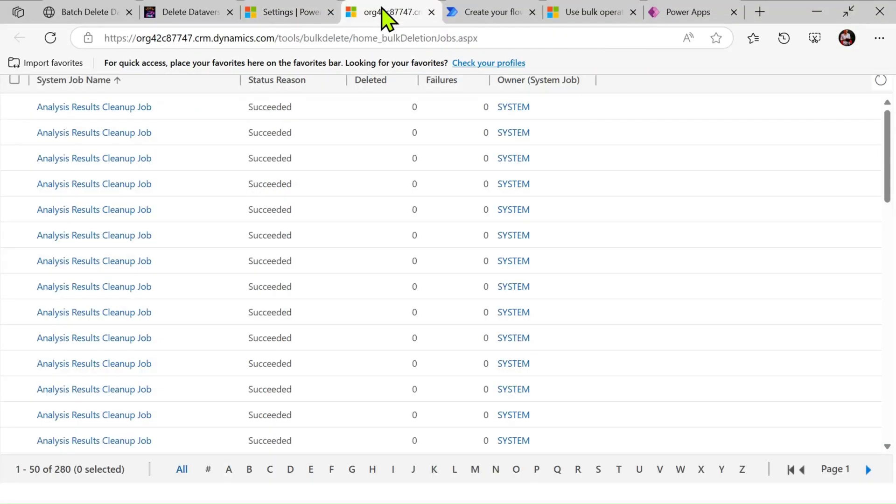
key(F11)
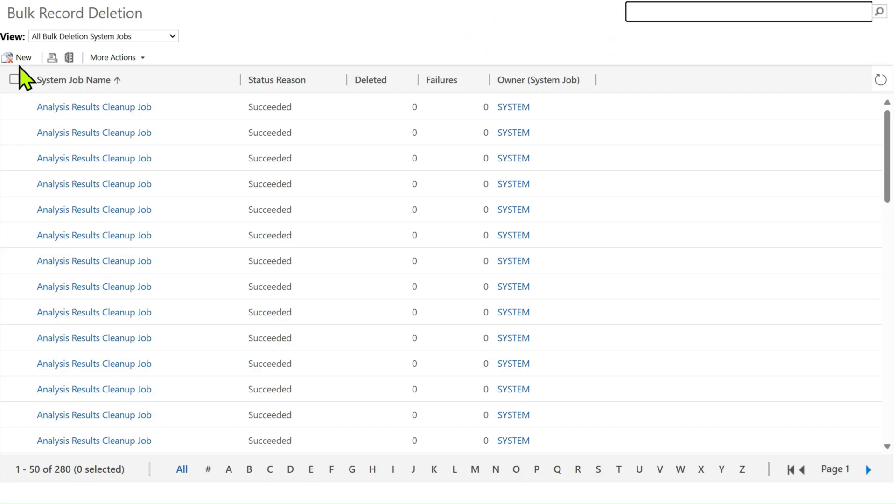
- Start a new bulk deletion job and choose EMP-Tests as the record type to look for
click(22, 58)
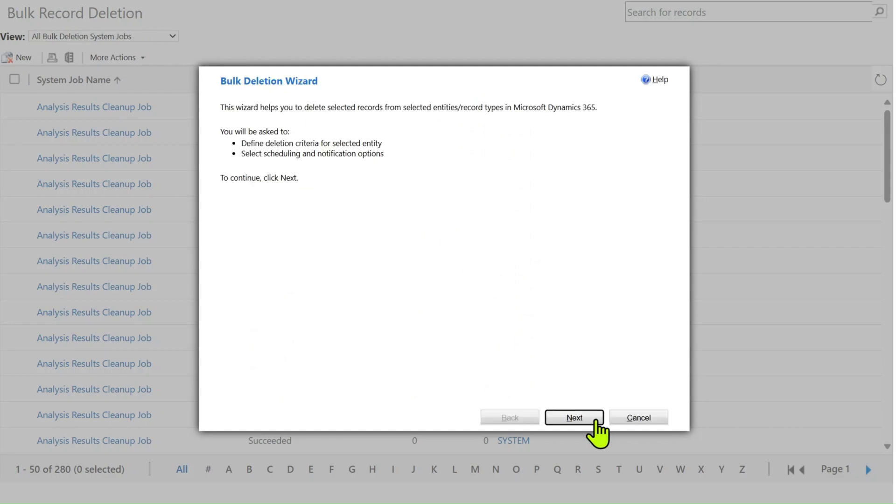
click(595, 418)
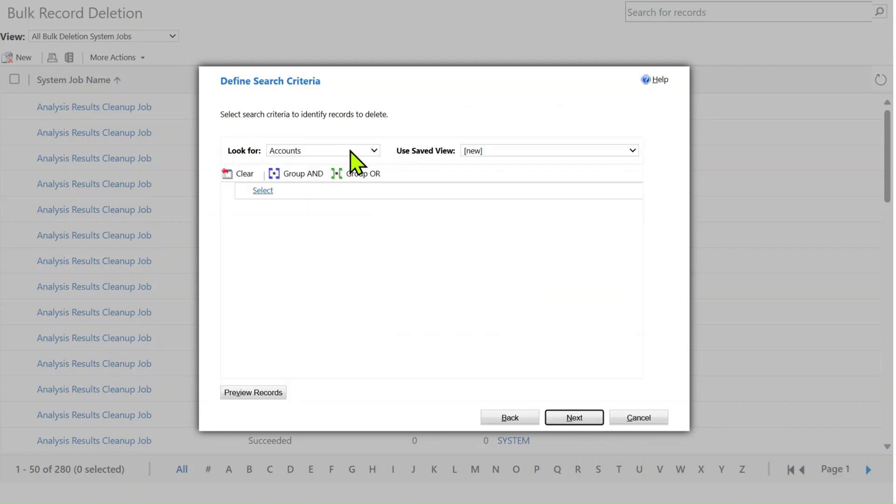
key(e)
key(m)
key(p)
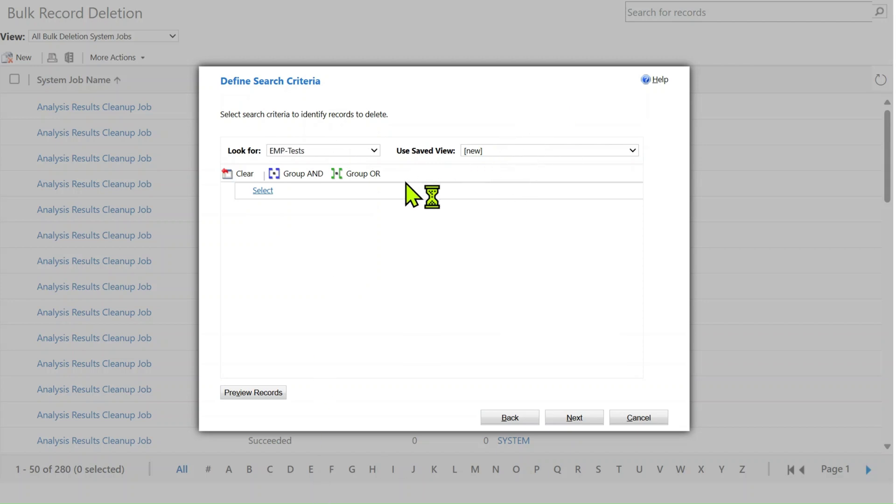
- Filter the records with Created By Begins With and the creator's name prefix, and make the job recur every 30 days
click(369, 192)
click(335, 226)
click(420, 191)
click(404, 356)
click(488, 190)
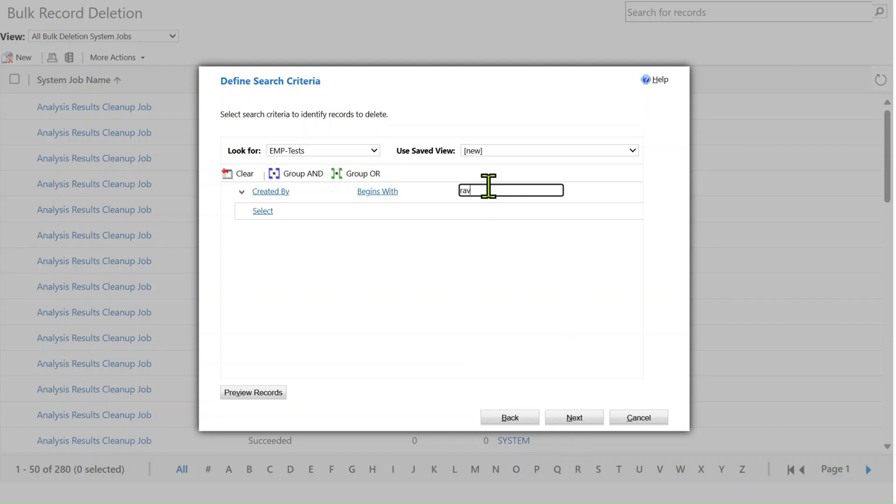
click(572, 417)
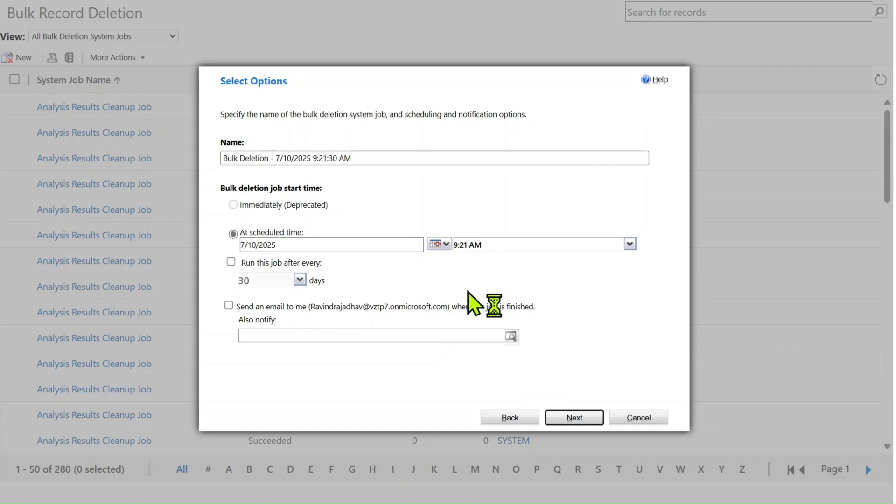
click(231, 263)
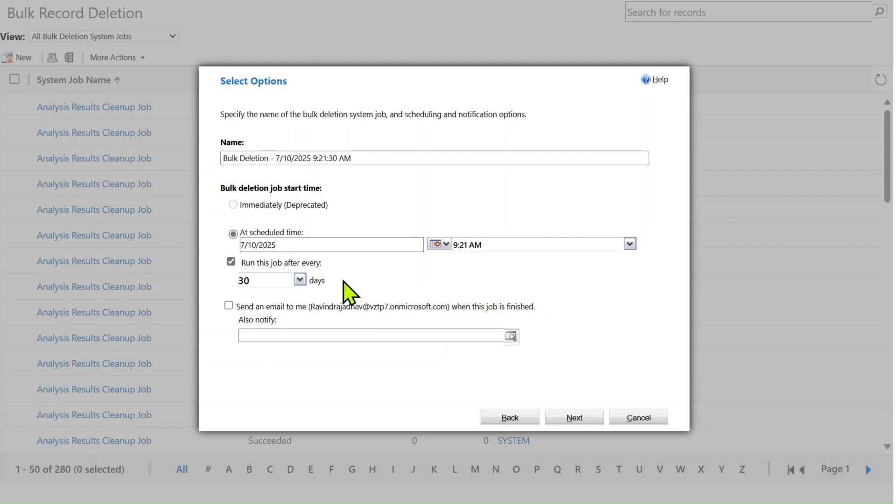
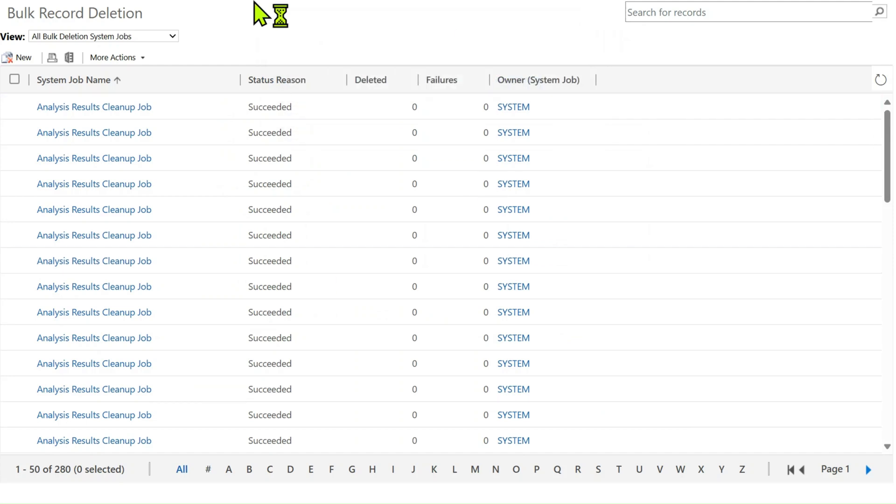
- In Power Automate, create an instant cloud flow named BatchDeleteRecords with the Manually trigger a flow trigger
click(494, 14)
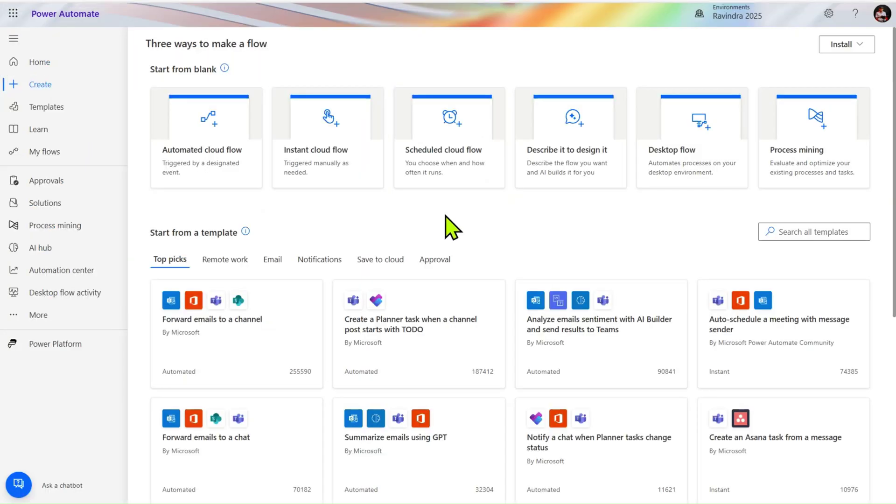
click(360, 169)
click(565, 157)
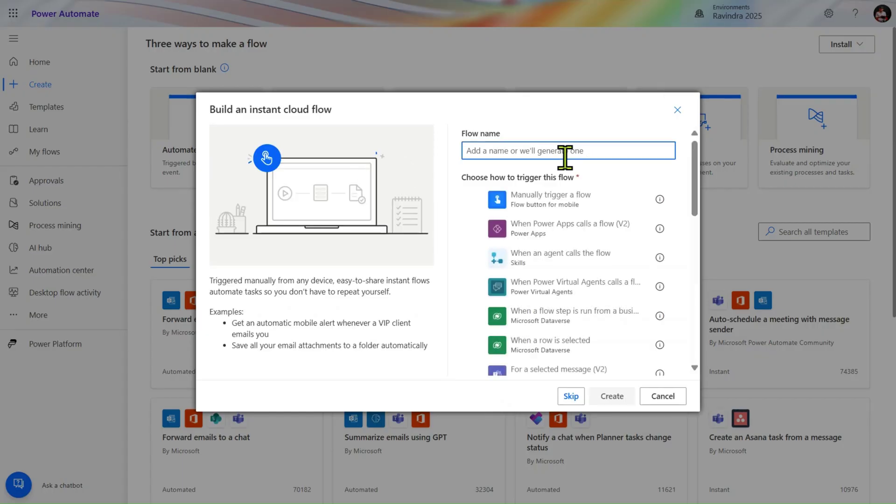
click(567, 198)
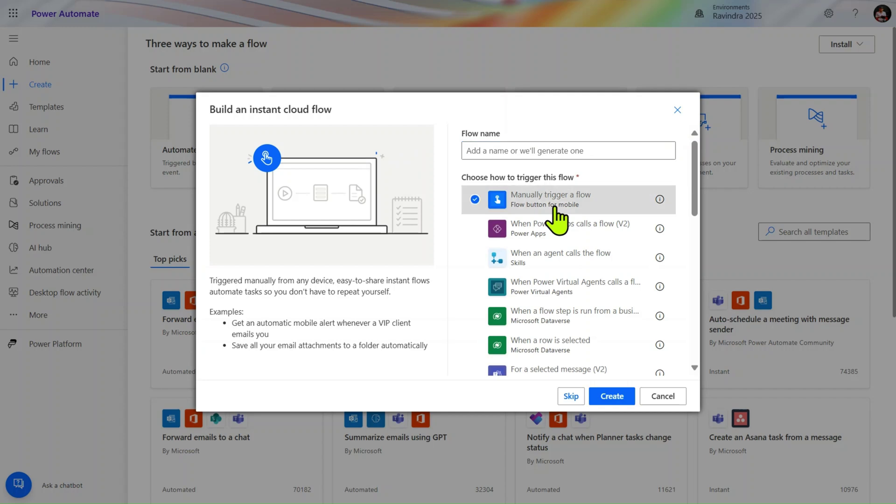
click(557, 150)
text(BatchDeleteRecords)
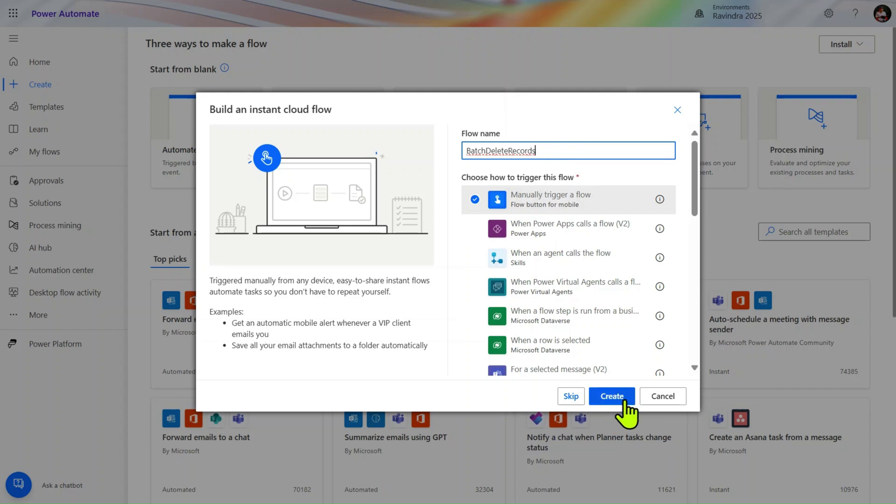
click(625, 397)
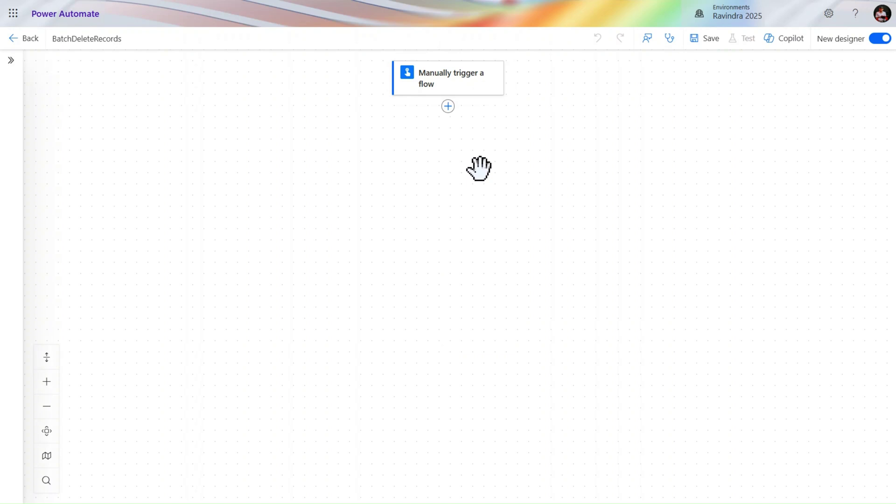
- Switch to the Microsoft bulk operations documentation and read the DeleteMultiple availability section
mouse_move(472, 3)
click(567, 10)
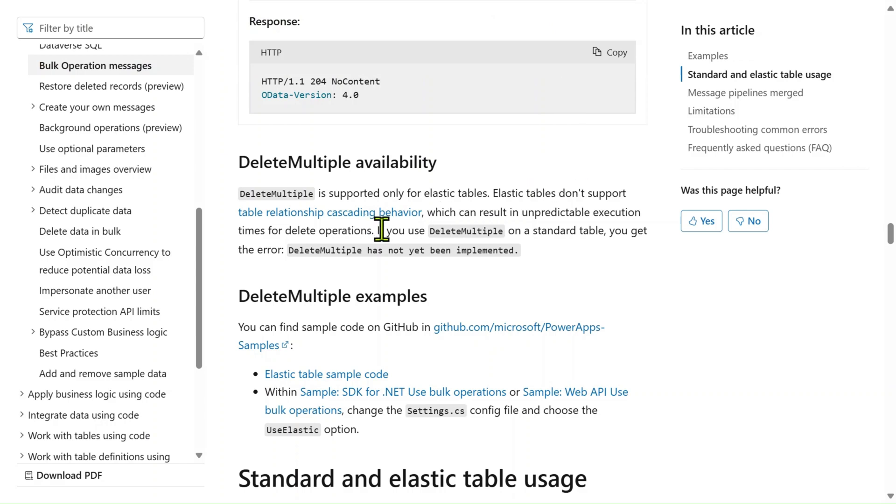
drag(239, 162, 516, 180)
click(473, 212)
scroll(473, 212, up, 5)
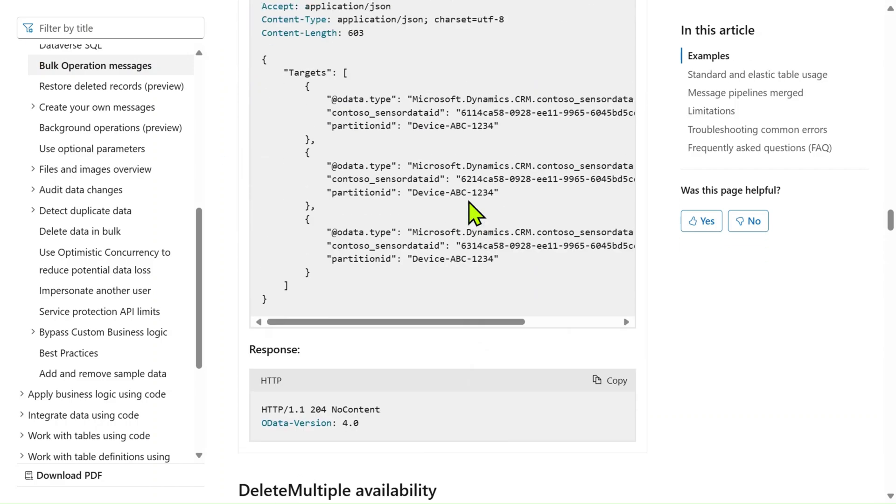
scroll(473, 212, down, 12)
- Examine the headers of the DeleteMultiple Web API example request, including OData-MaxVersion
scroll(473, 212, up, 7)
scroll(415, 290, right, 2)
scroll(415, 288, left, 2)
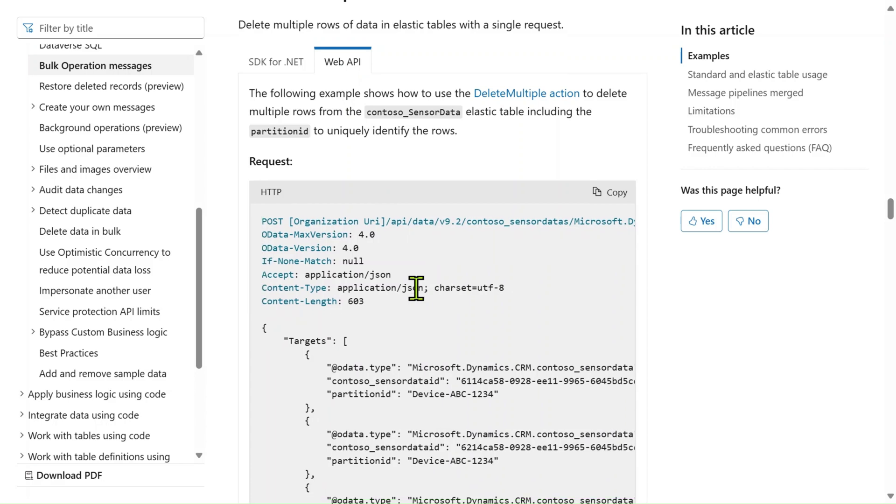
scroll(416, 289, down, 1)
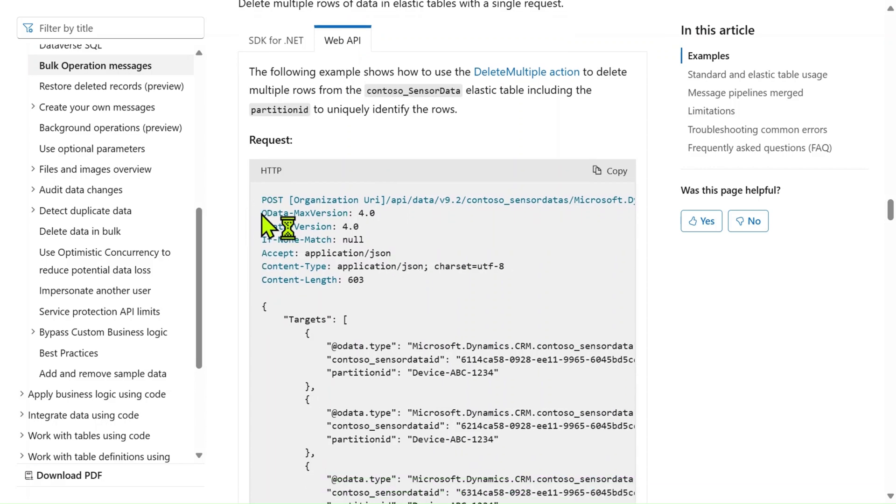
drag(261, 213, 326, 213)
click(452, 247)
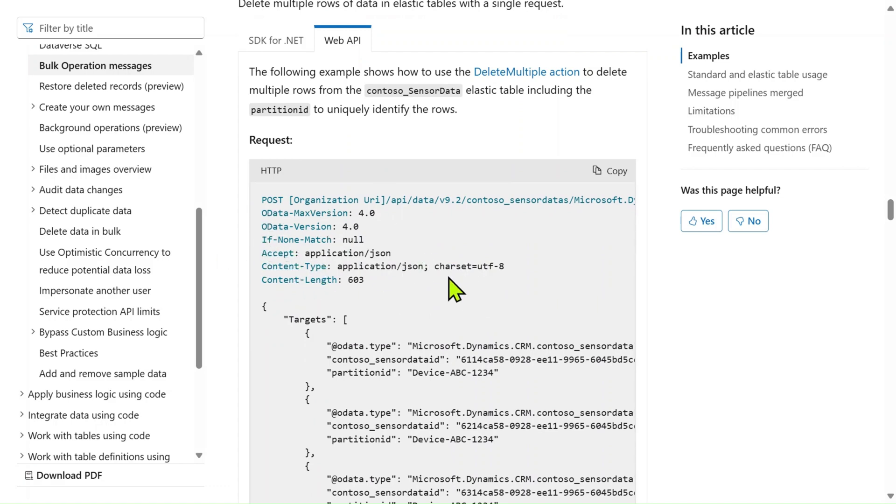
- Examine the Targets JSON body and the response of the DeleteMultiple Web API example
scroll(416, 349, down, 2)
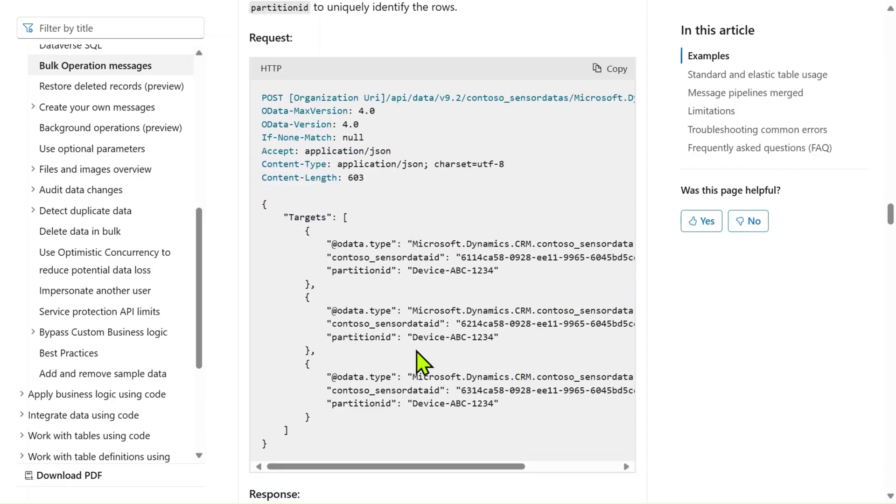
scroll(426, 363, right, 2)
scroll(434, 359, left, 2)
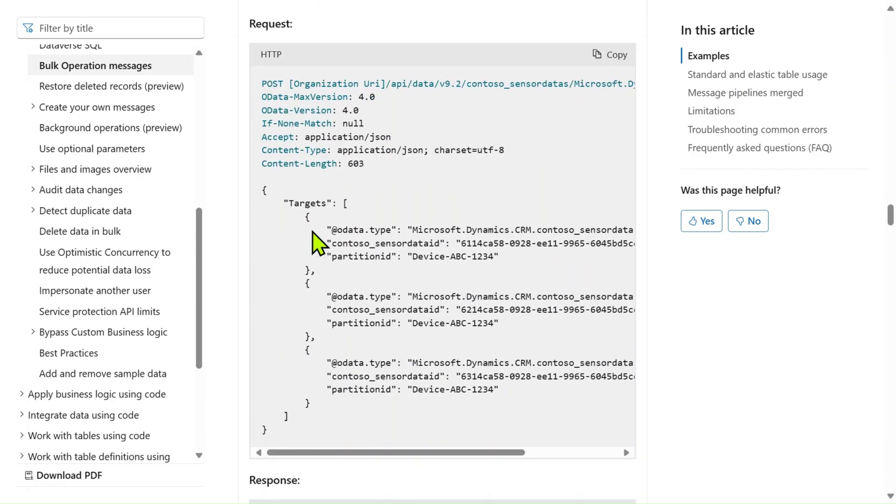
drag(262, 189, 337, 407)
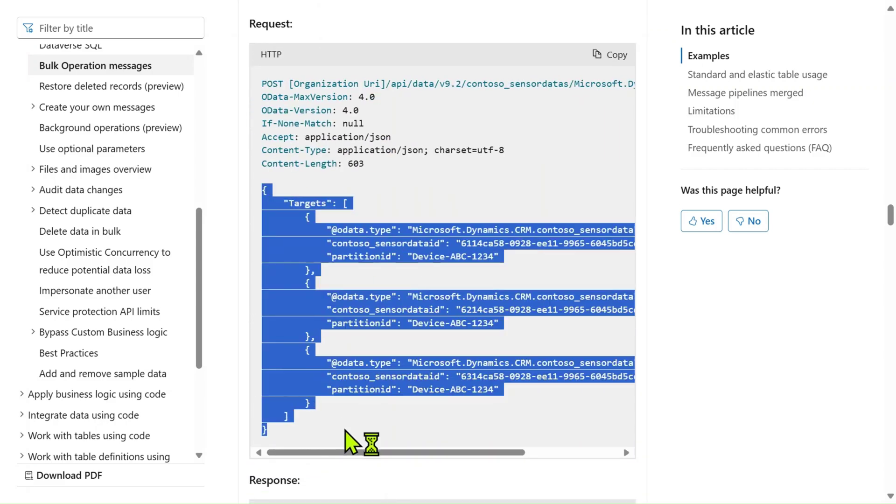
click(524, 346)
scroll(505, 346, right, 3)
scroll(505, 346, left, 3)
scroll(483, 329, down, 4)
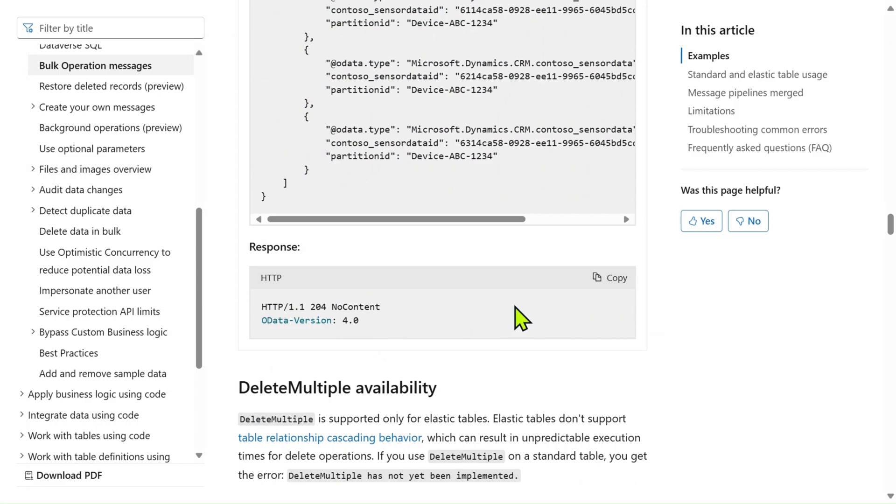
scroll(514, 308, up, 4)
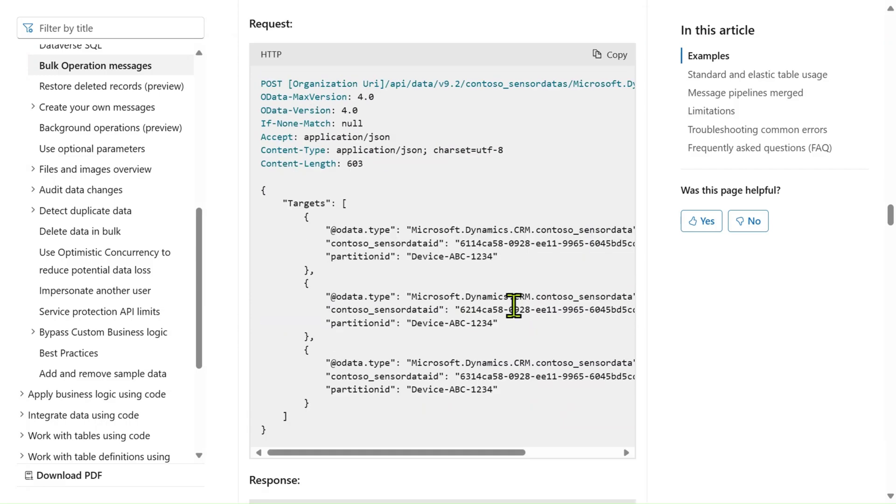
- Return to the BatchDeleteRecords flow and add an Initialize variable action below the manual trigger
mouse_move(399, 10)
click(485, 12)
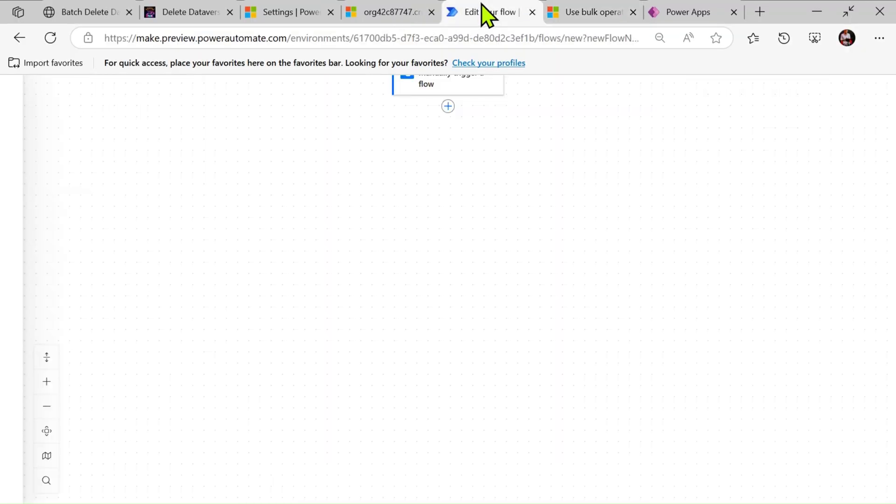
click(447, 107)
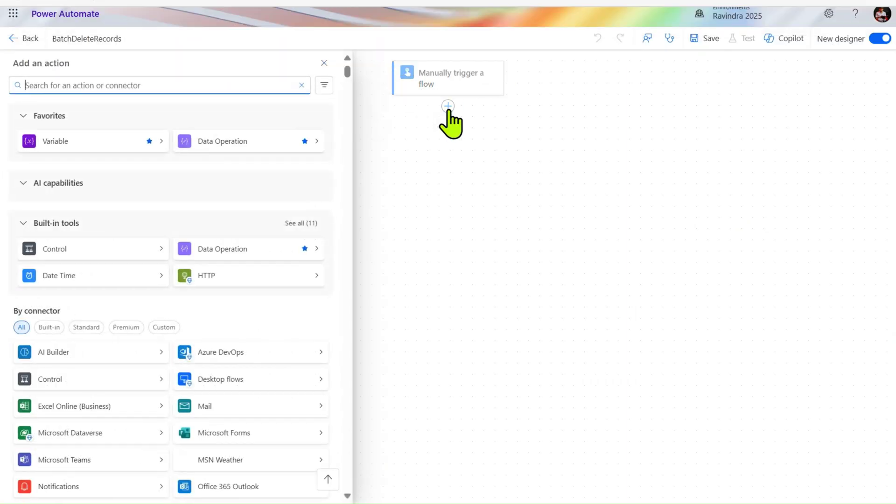
click(122, 141)
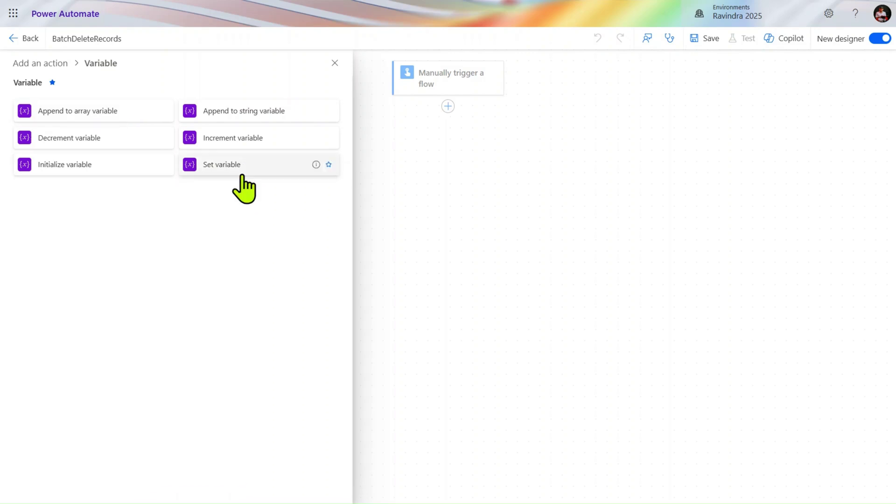
click(117, 165)
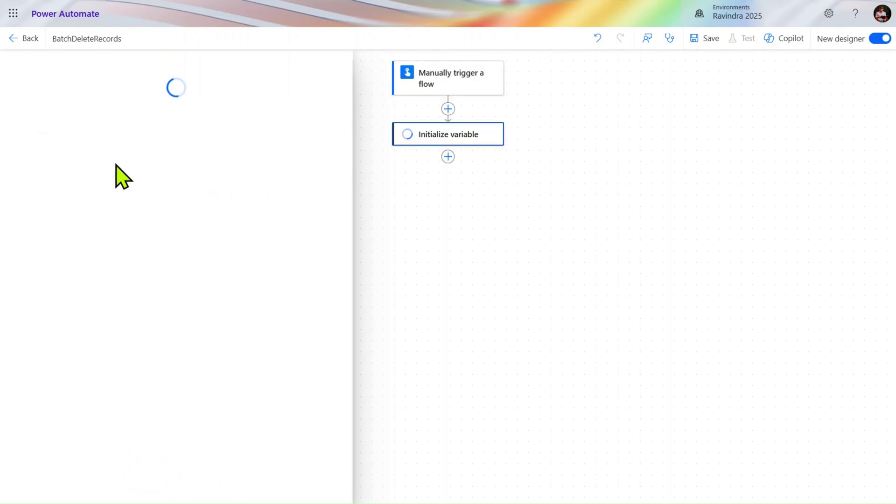
- Configure the Initialize variable action as an Integer variable named ItemCount with the value 1
click(126, 152)
text(ItemCount)
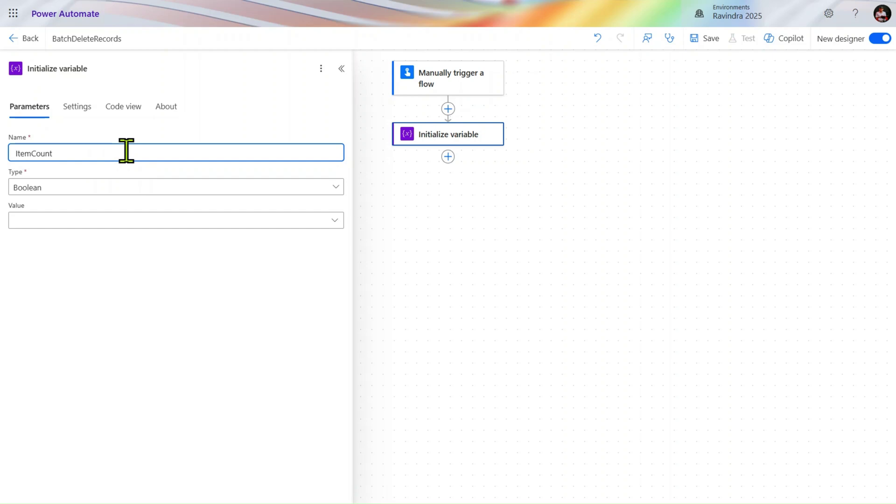
click(154, 187)
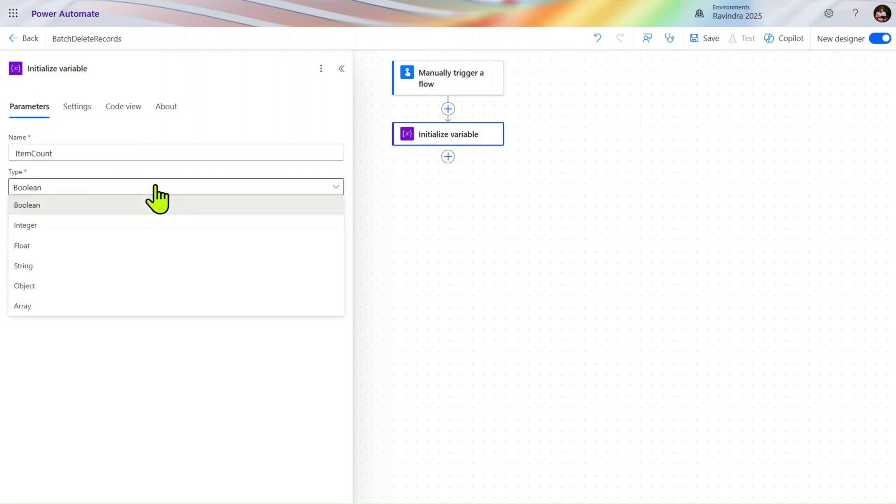
click(140, 225)
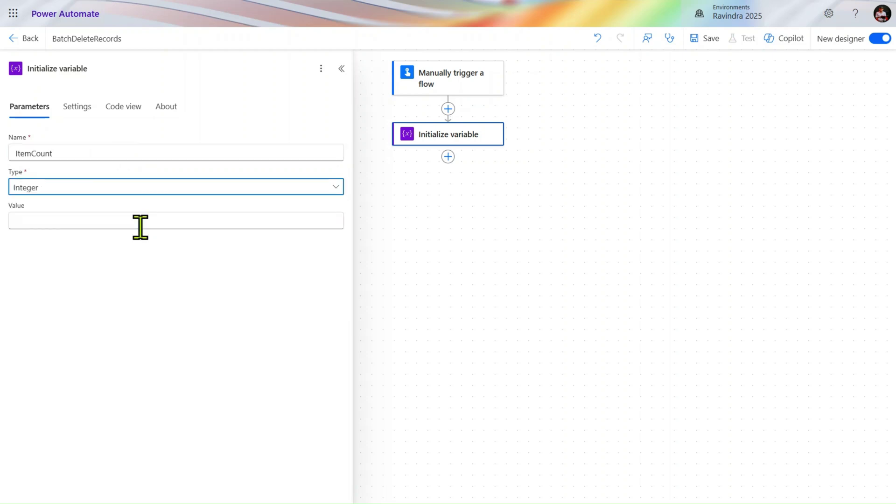
click(140, 222)
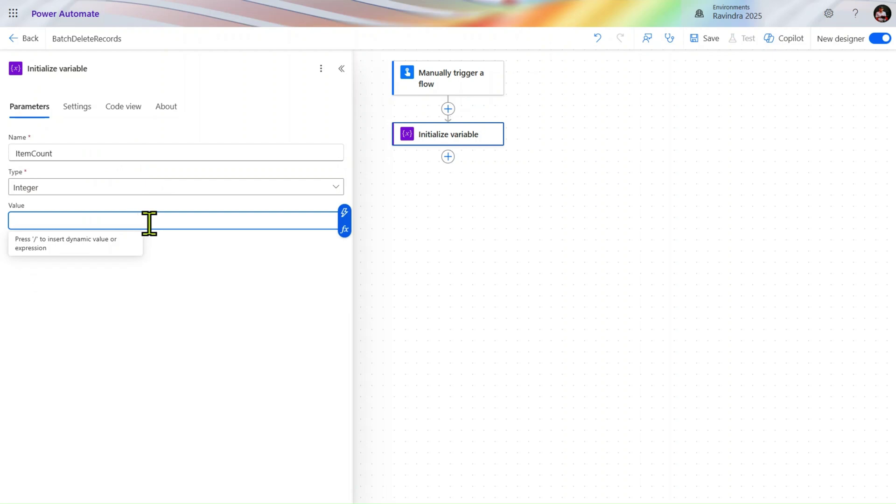
text(0)
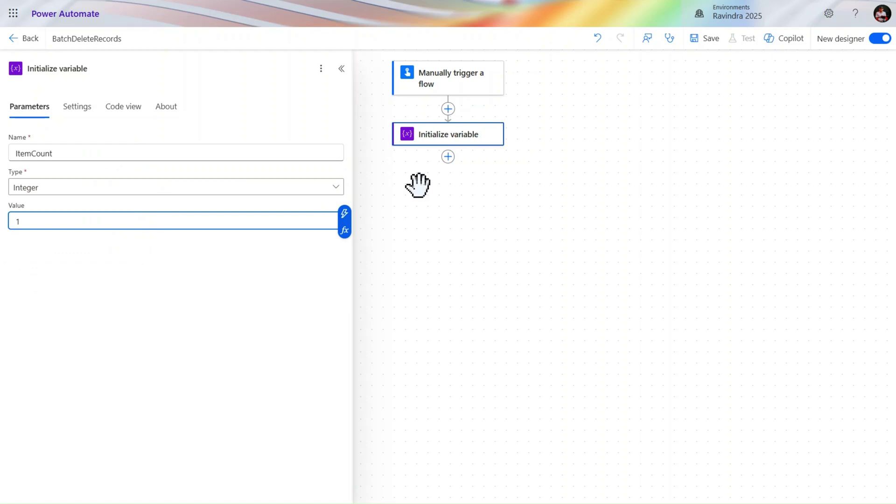
click(500, 208)
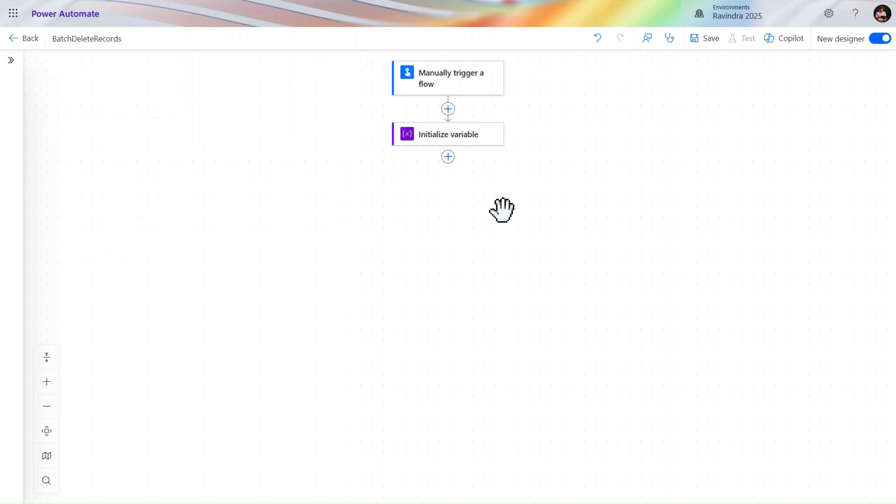
- Add a Data Operation Compose action below the Initialize variable action
click(448, 156)
click(239, 143)
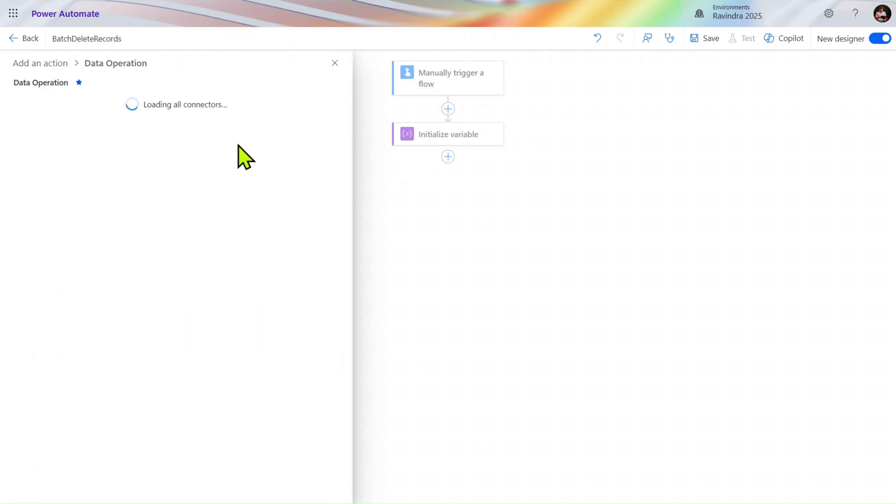
click(117, 111)
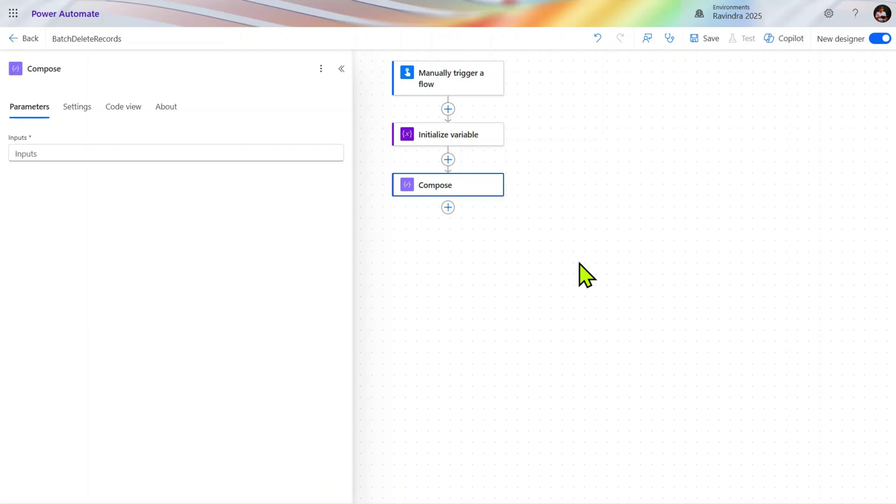
- Review the Targets body of the DeleteMultiple example request in the bulk operations documentation and return to the flow editor
mouse_move(192, 10)
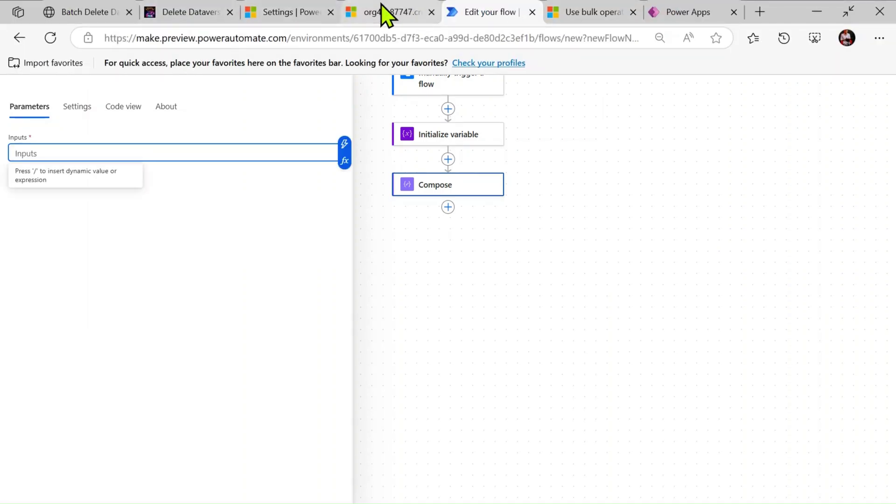
click(574, 13)
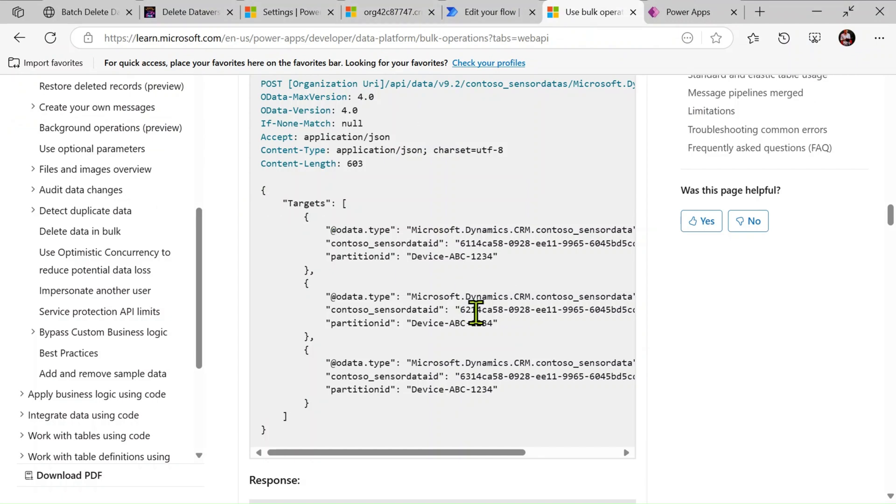
scroll(476, 322, right, 5)
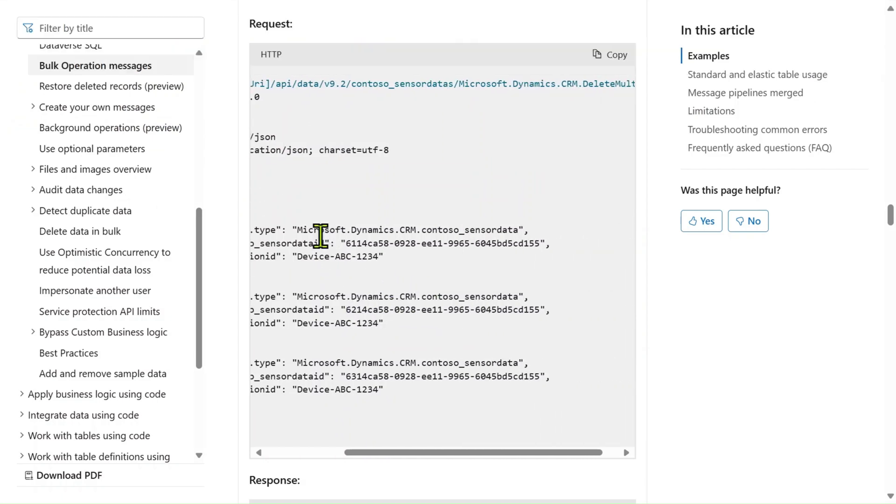
scroll(310, 229, left, 3)
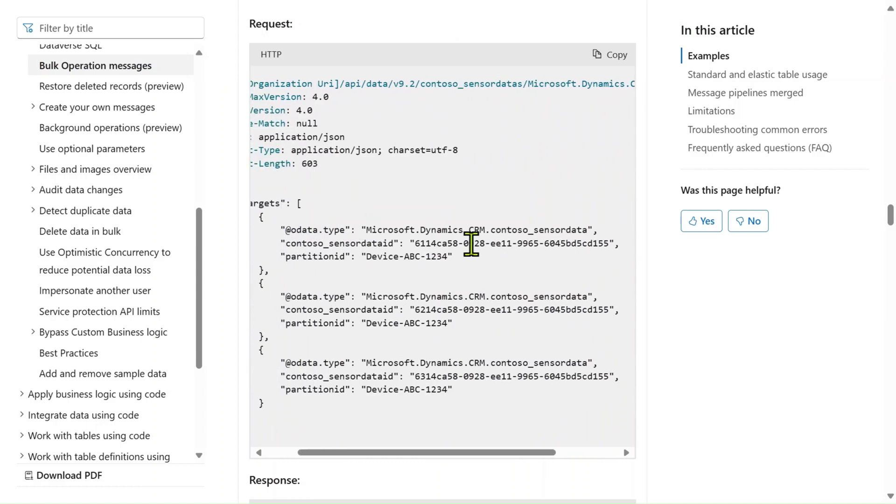
scroll(373, 317, right, 1)
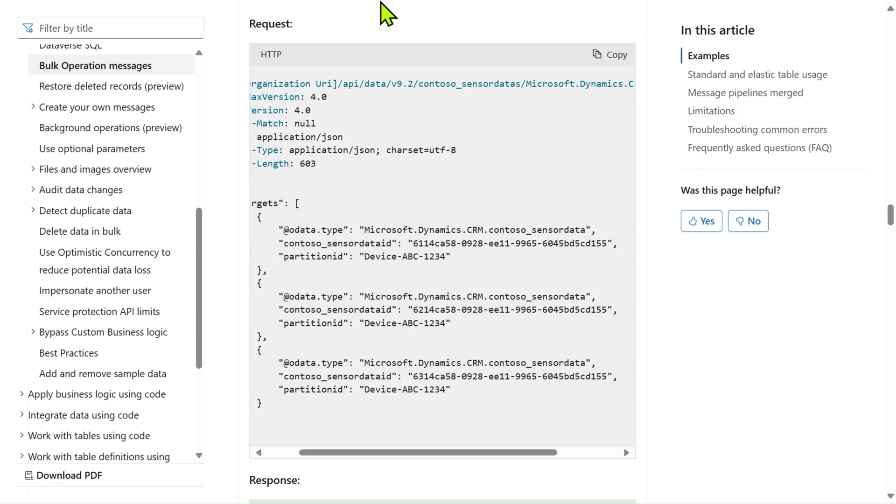
mouse_move(304, 3)
click(495, 12)
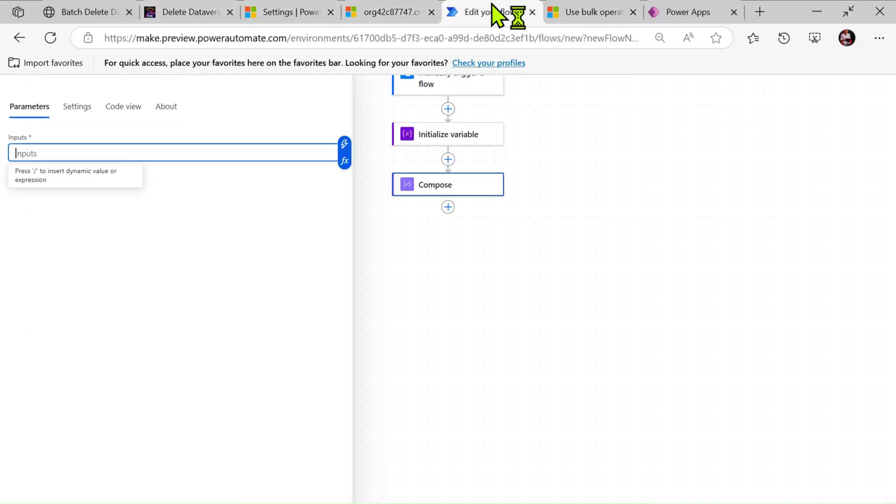
- Insert another Compose action between Initialize variable and the existing Compose, and rename it Guid
click(448, 159)
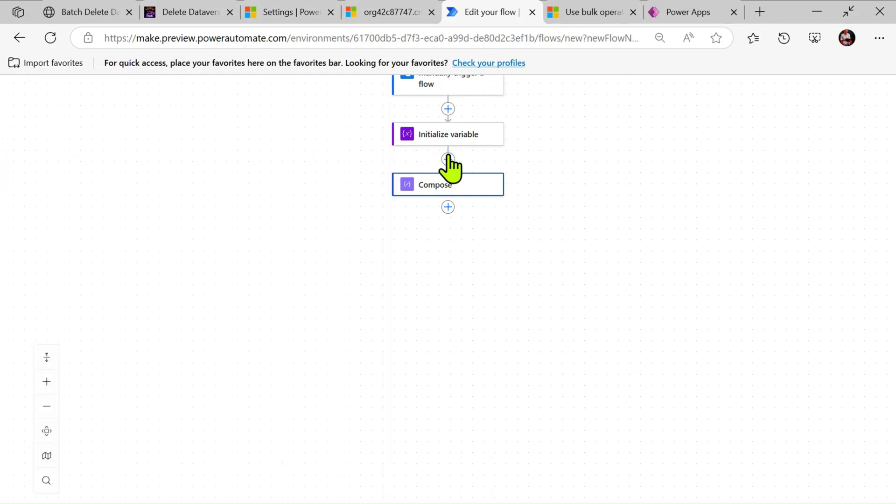
click(244, 143)
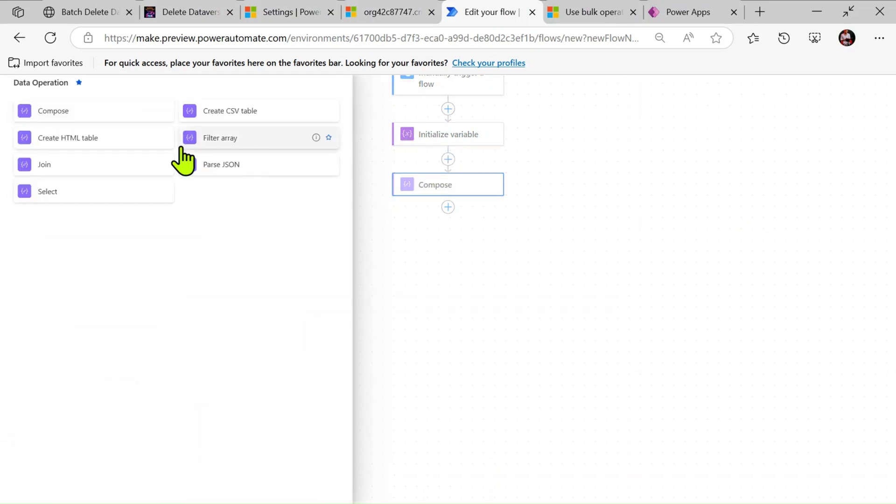
click(124, 118)
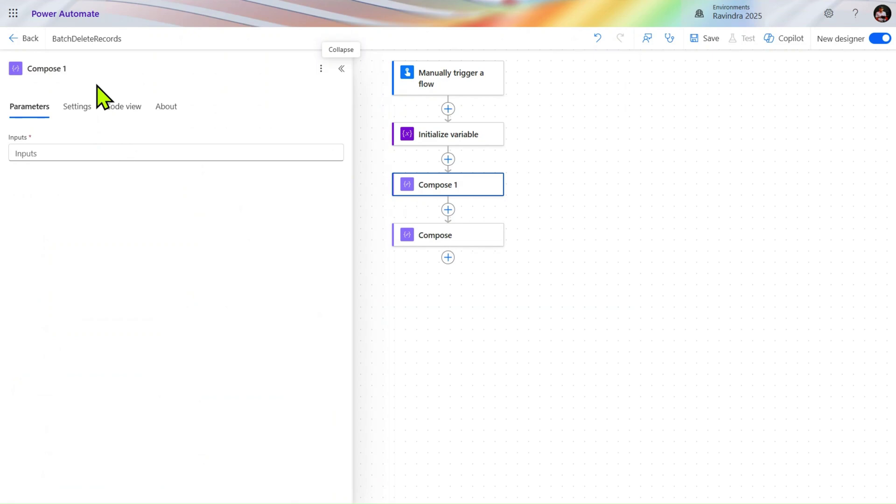
click(94, 69)
triple_click(93, 69)
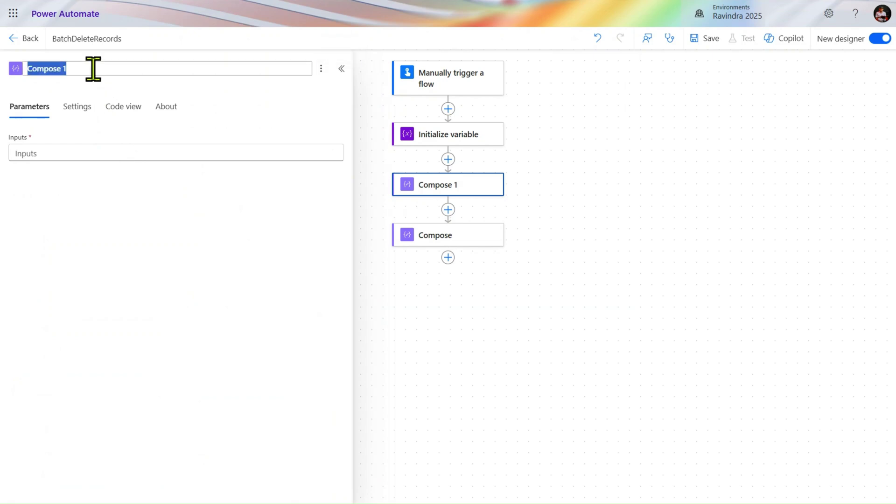
text(Guid)
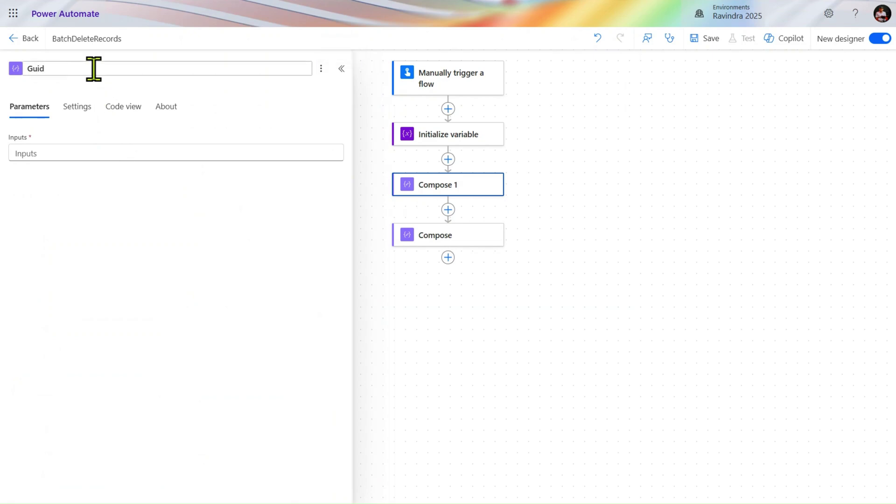
- Set the Guid action's input to the expression guid()
click(191, 153)
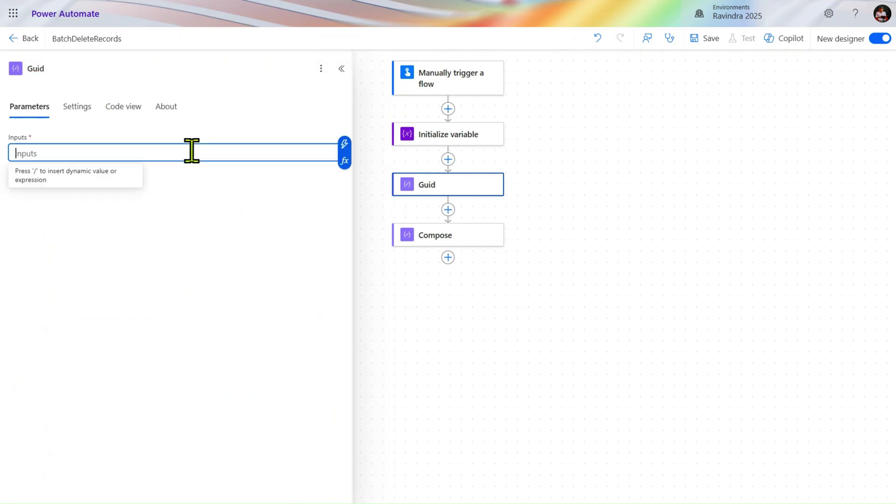
click(345, 164)
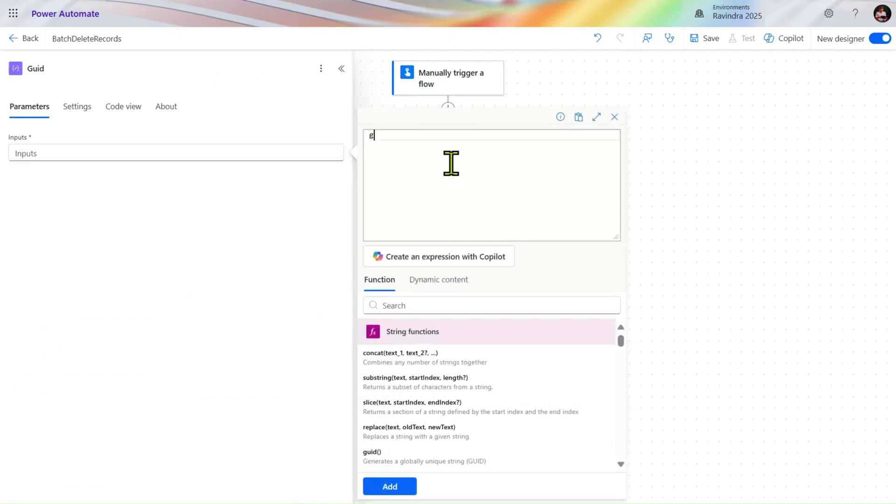
text(guid()
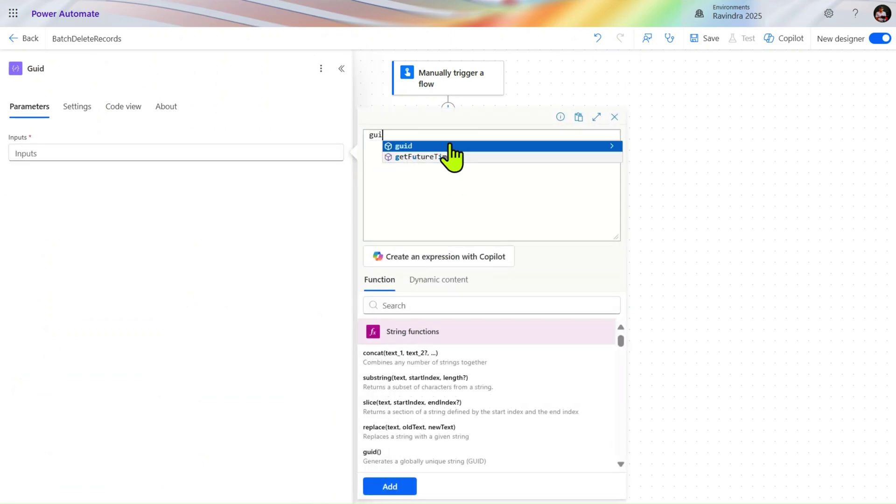
click(449, 147)
text(())
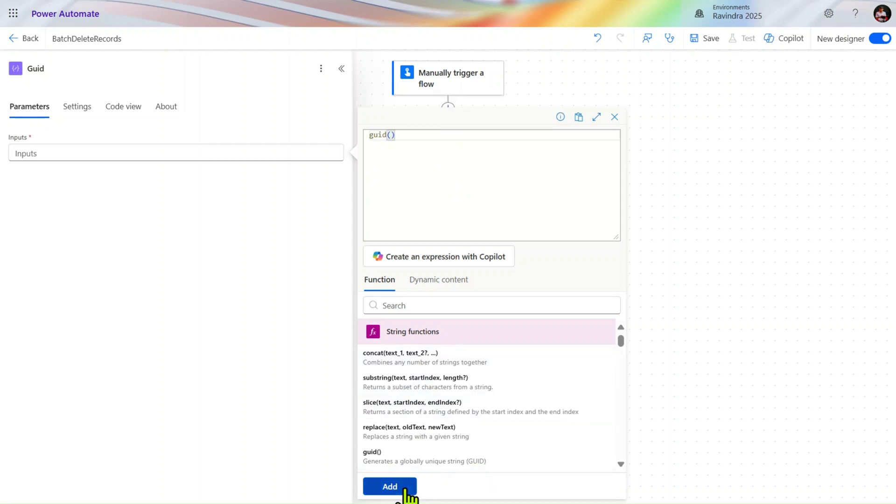
click(384, 486)
- Rename the last Compose action Template and paste the changeset text with Guid's Outputs, Content-ID: |ID| and DELETE |editLink| HTTP/1.1 as its input
click(442, 239)
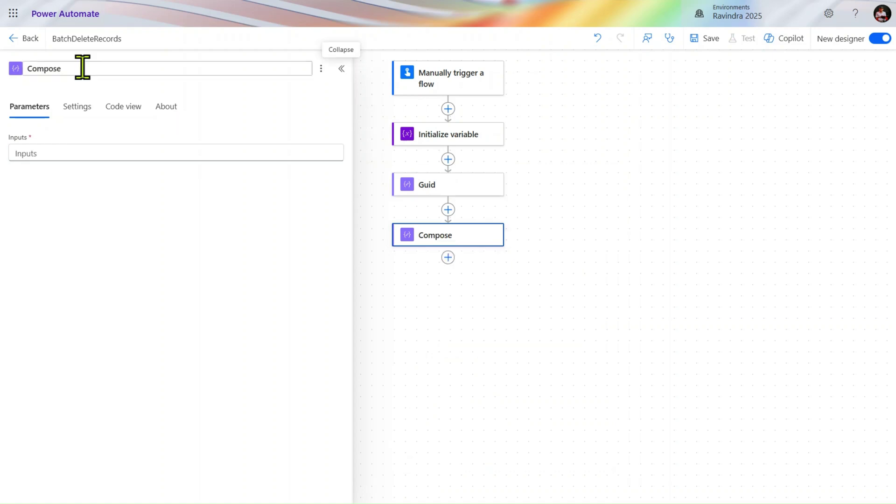
double_click(79, 69)
text(Template)
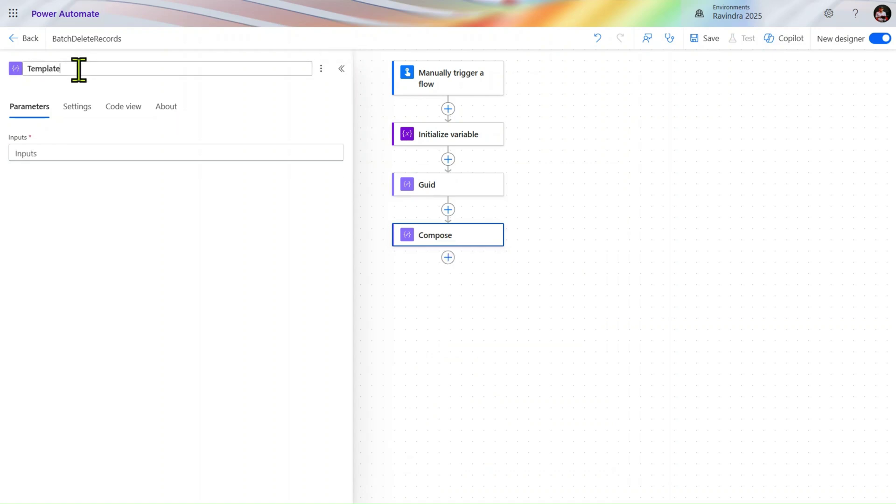
click(138, 153)
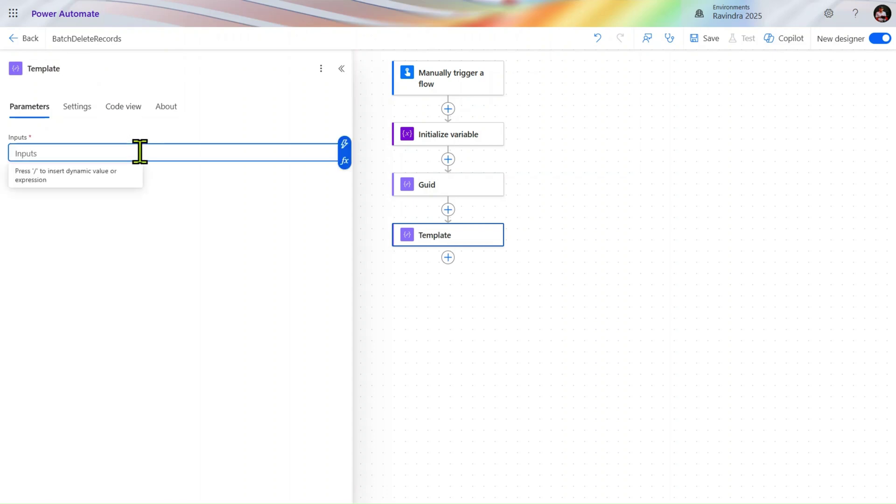
key(ctrl+v)
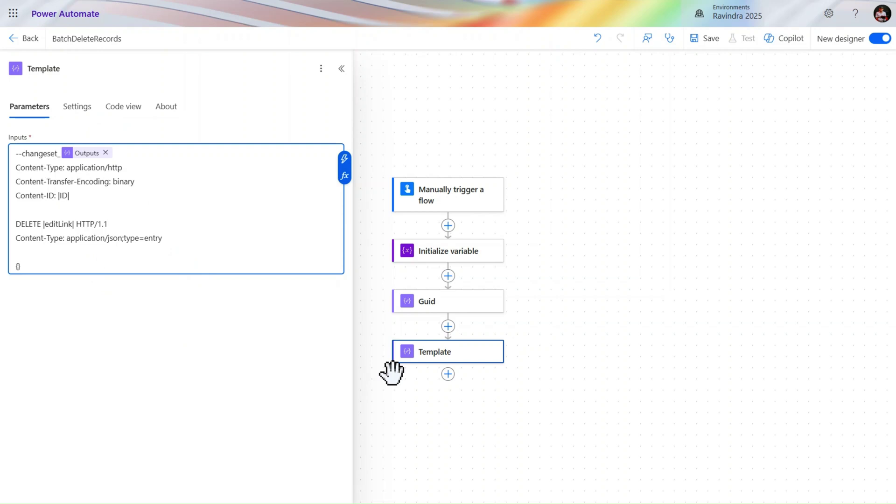
click(451, 390)
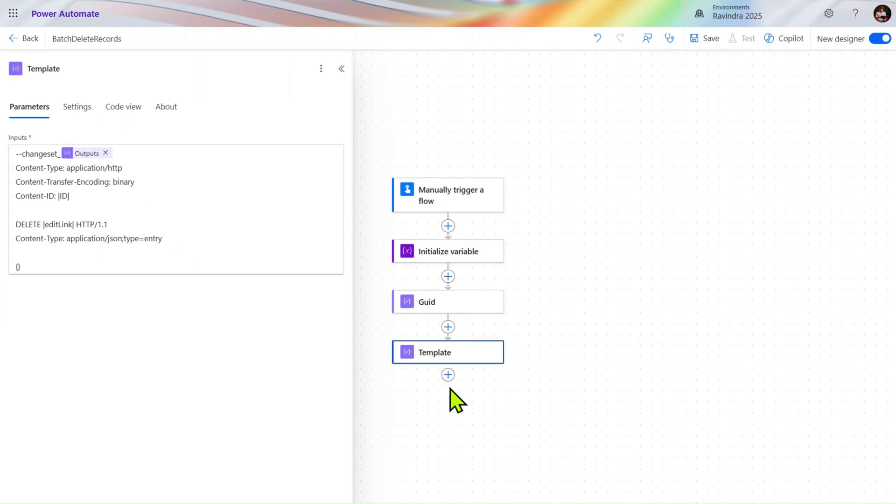
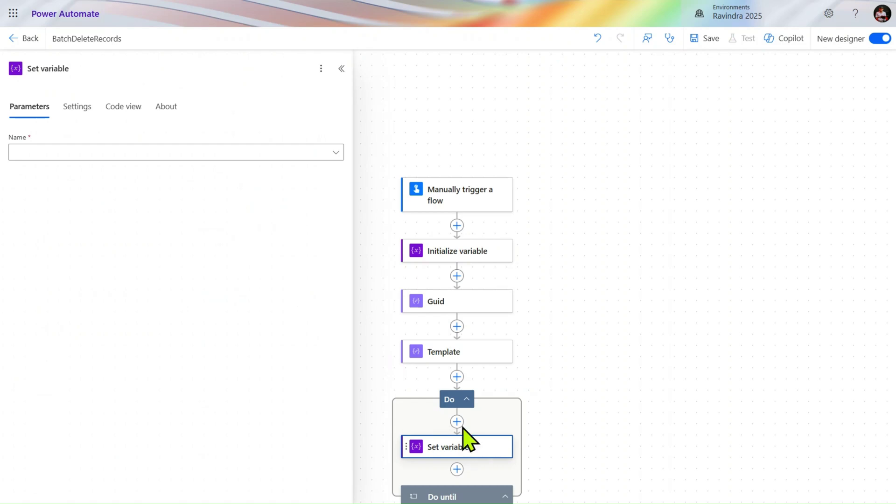
- Add a Microsoft Dataverse List rows action inside the Do until loop, above Set variable
click(457, 422)
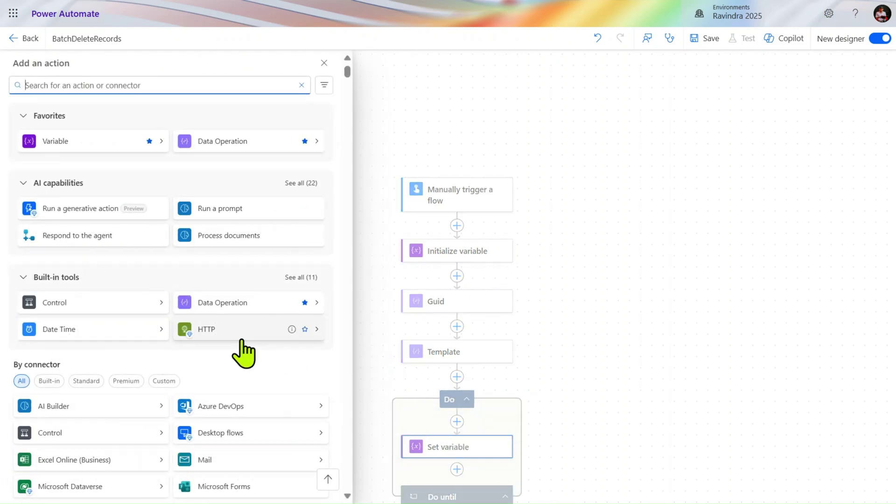
scroll(117, 455, down, 5)
scroll(116, 455, up, 5)
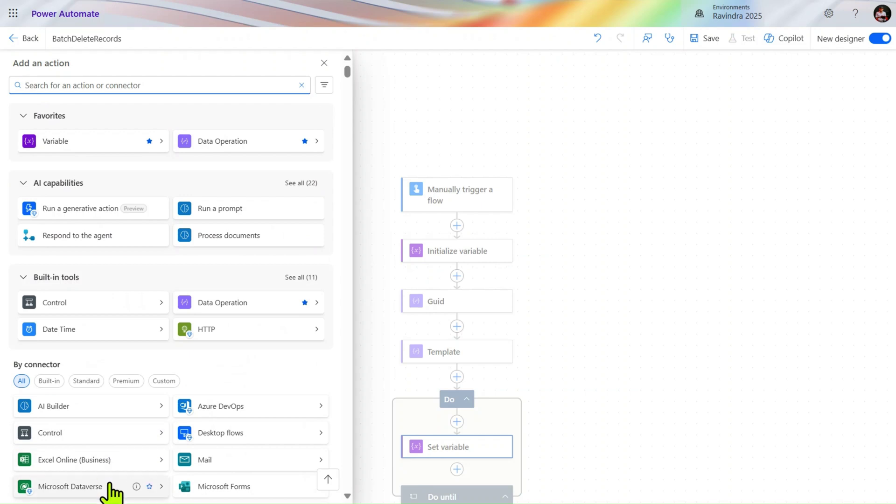
click(110, 485)
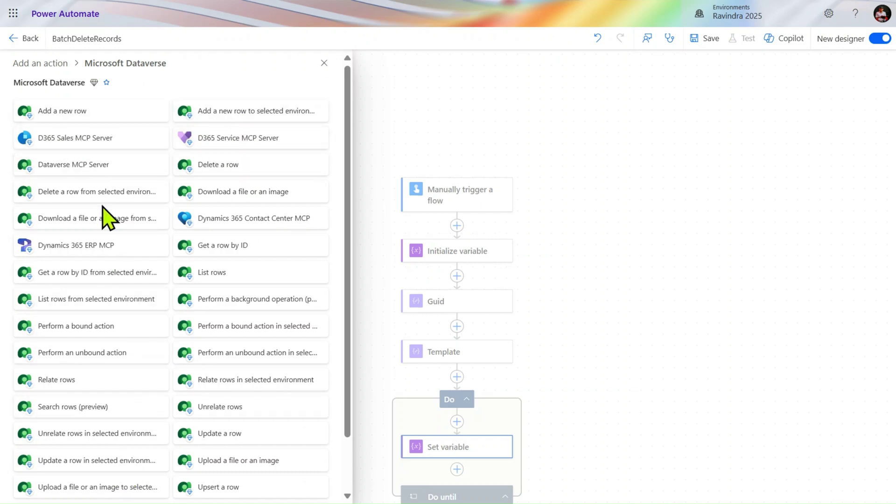
scroll(140, 217, down, 2)
click(201, 210)
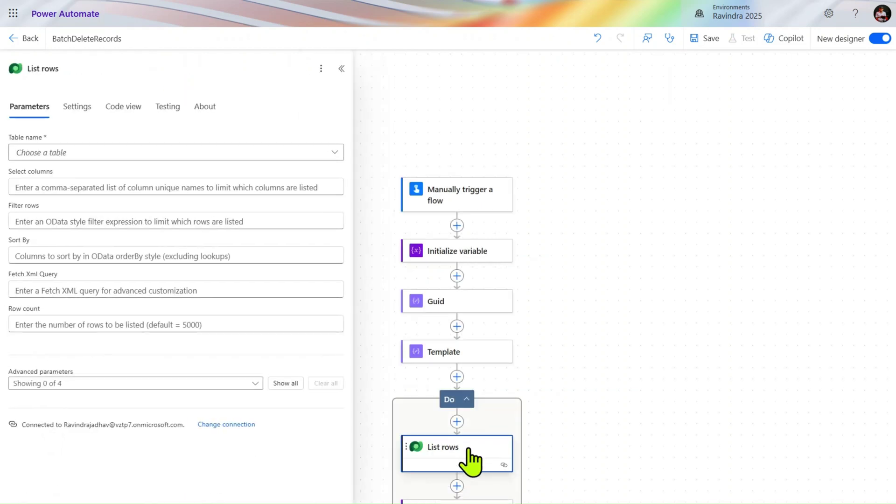
- Configure the List rows action with the EMP-Tests table and a row count of 1000, and show all its advanced parameters
click(169, 153)
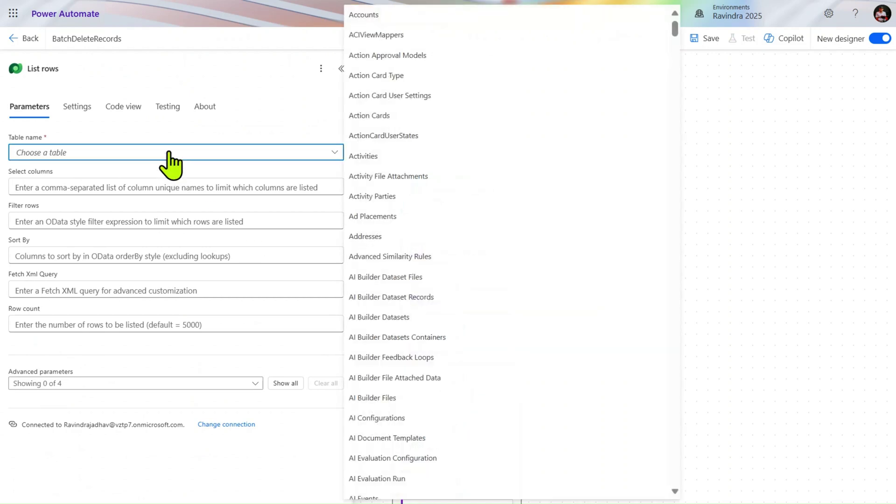
text(emp)
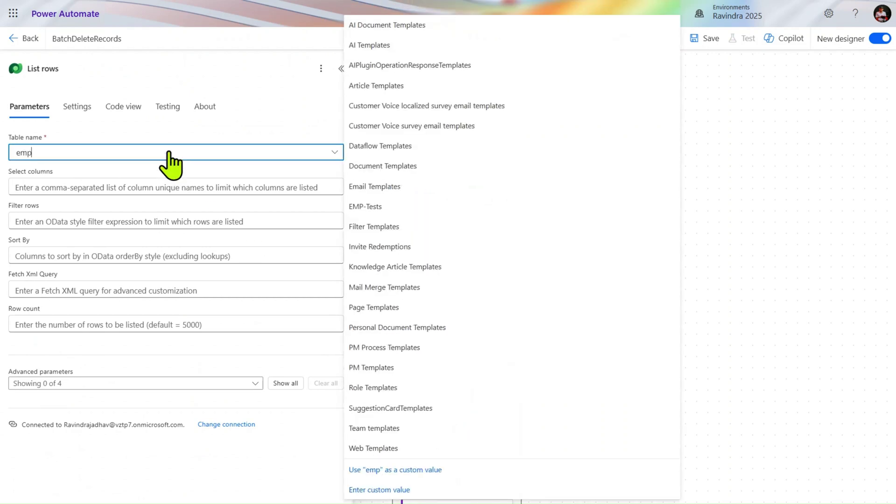
click(417, 210)
click(206, 326)
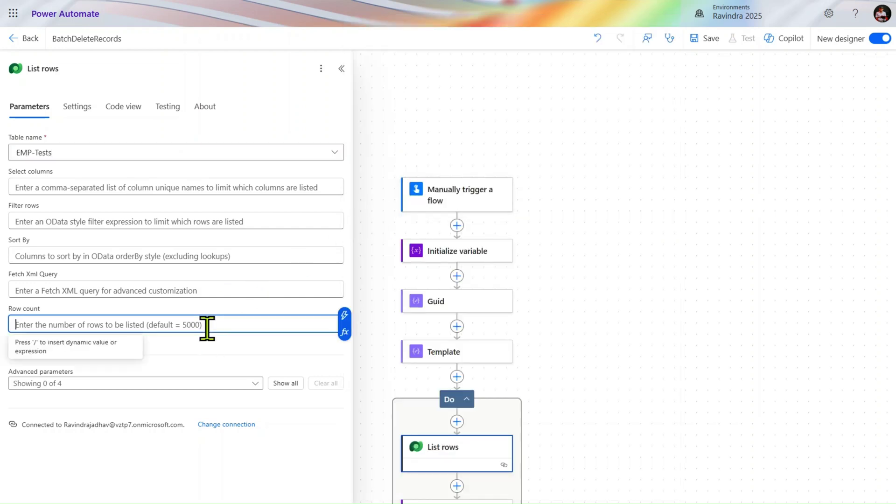
text(1000)
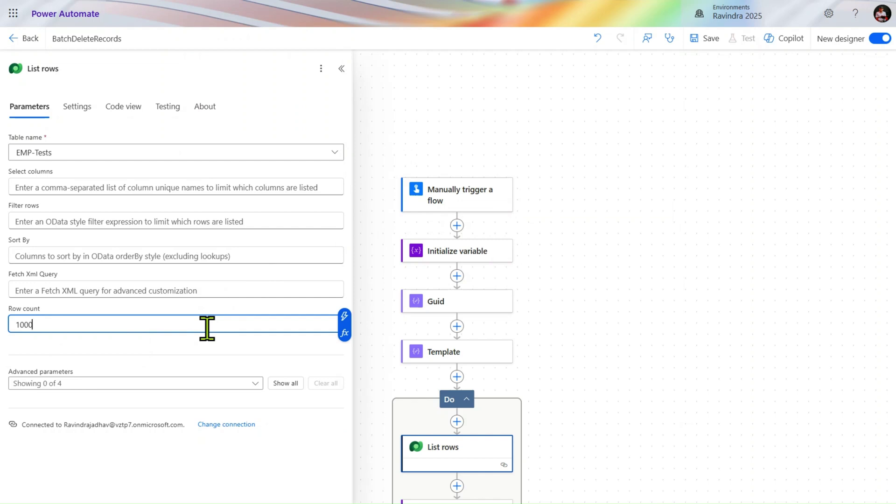
click(287, 383)
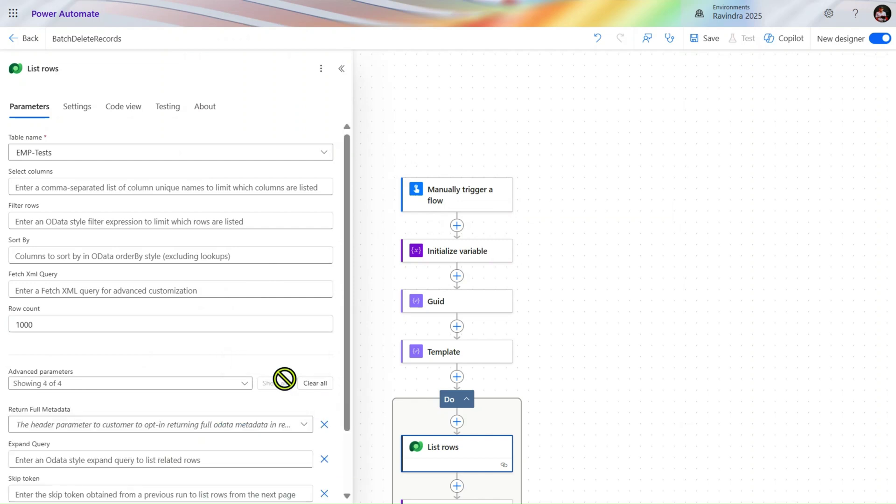
scroll(220, 410, down, 2)
- Choose ItemCount as the variable in the Set variable action inside the Do until loop
scroll(481, 450, down, 1)
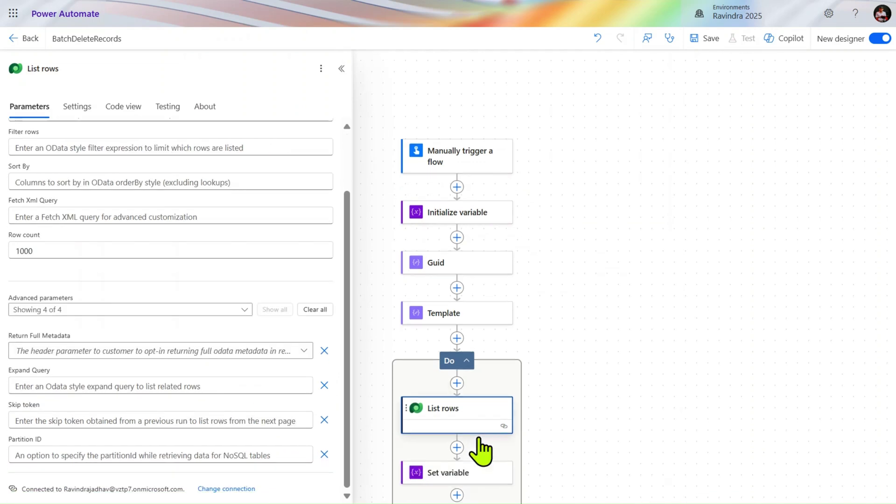
scroll(481, 450, down, 1)
click(460, 464)
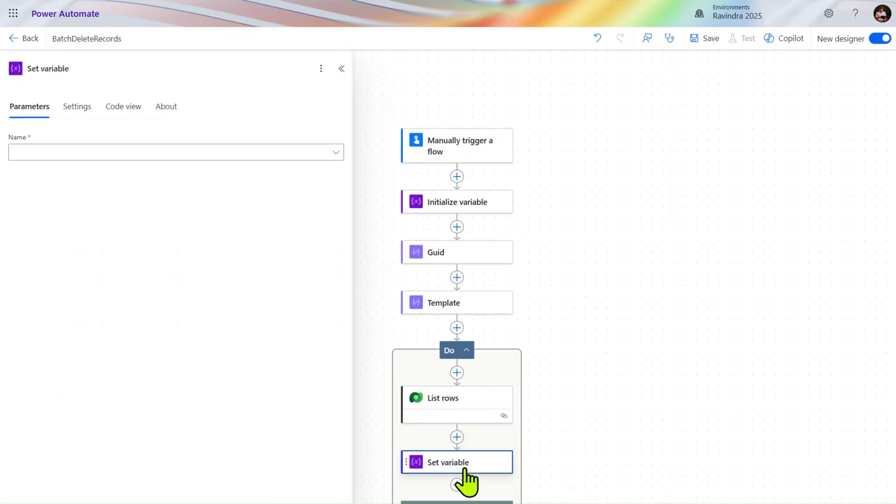
click(138, 153)
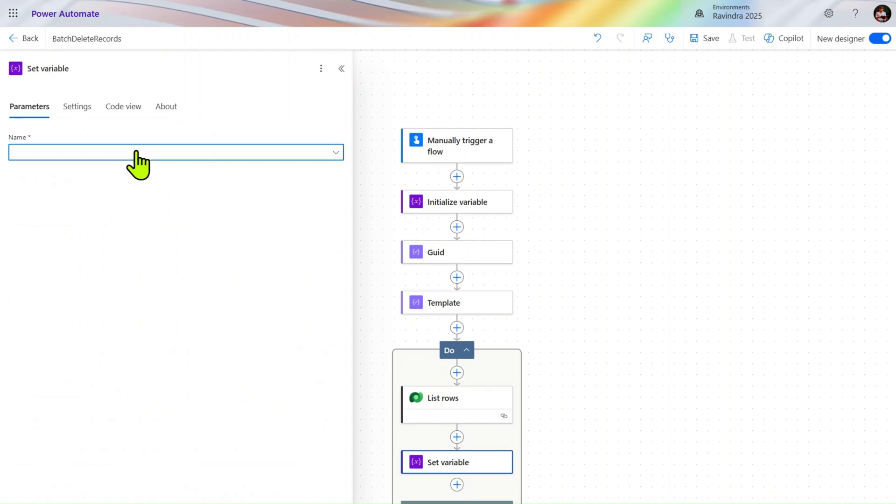
click(105, 173)
- Set the ItemCount value to the expression length(outputs('List_rows')?['body/value'])
click(105, 186)
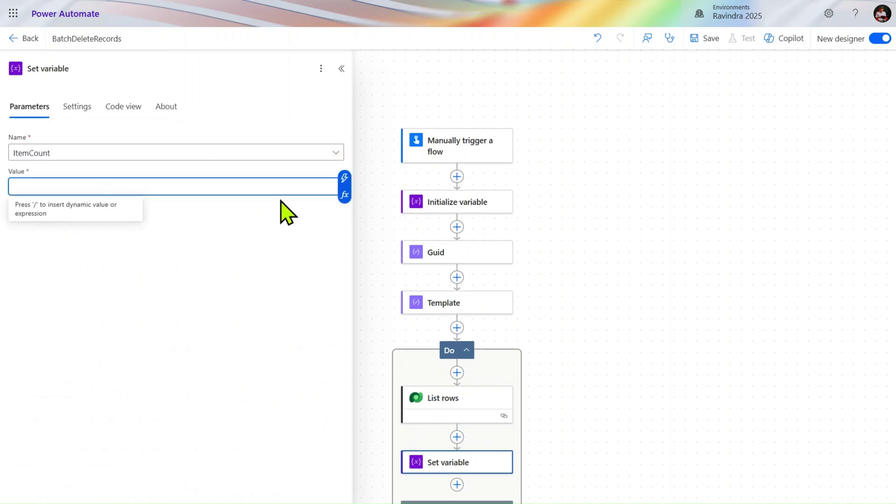
click(344, 191)
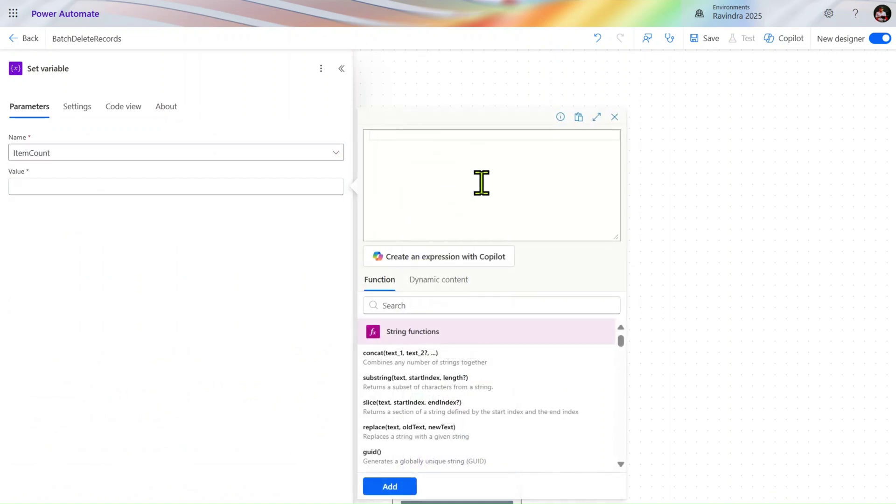
text(len)
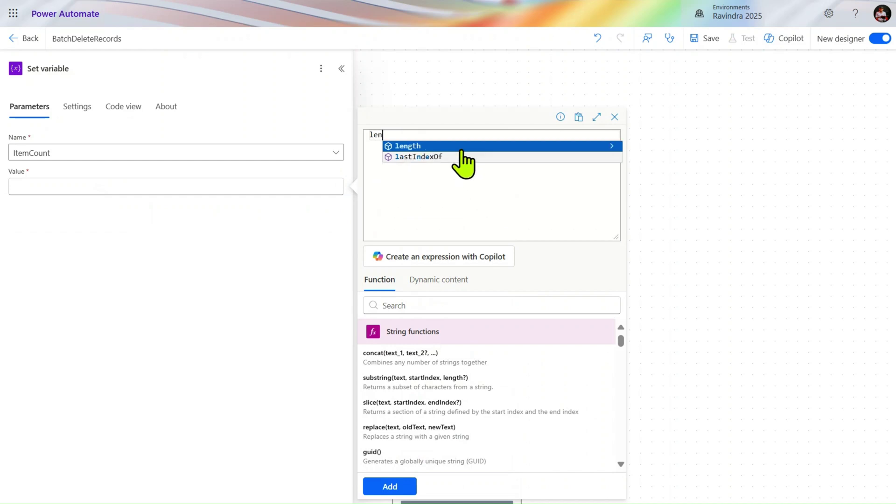
click(460, 146)
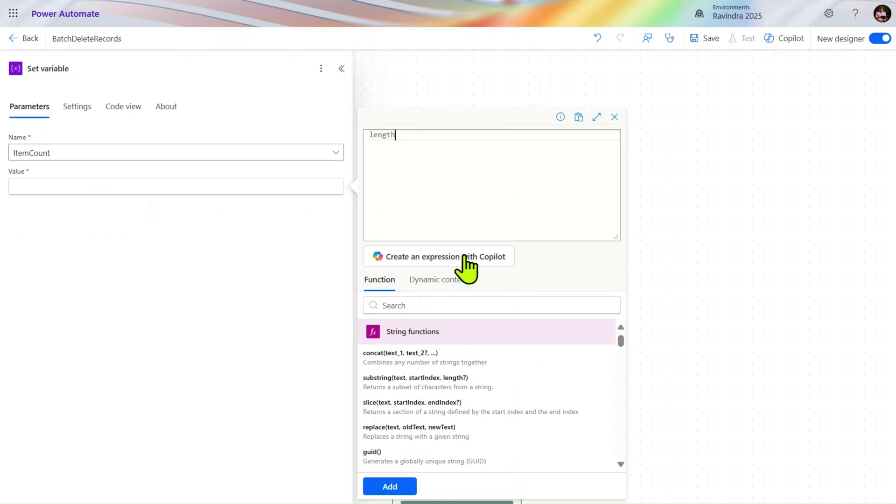
click(448, 283)
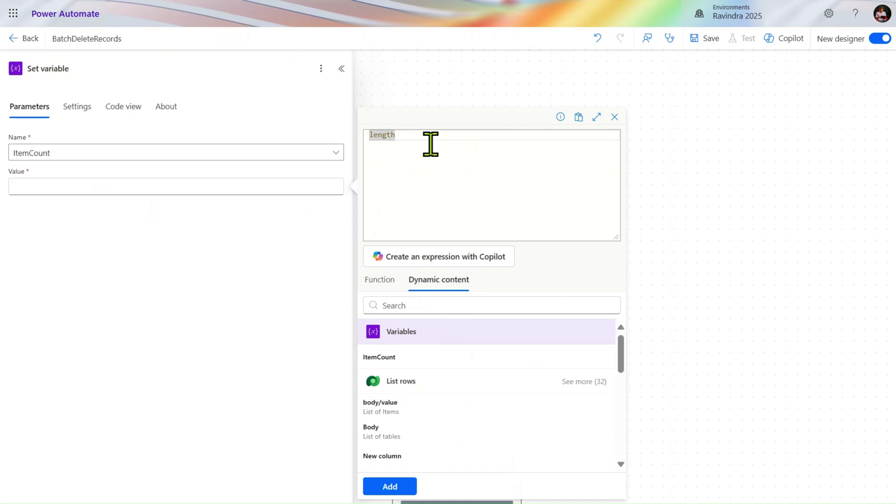
click(413, 414)
click(571, 142)
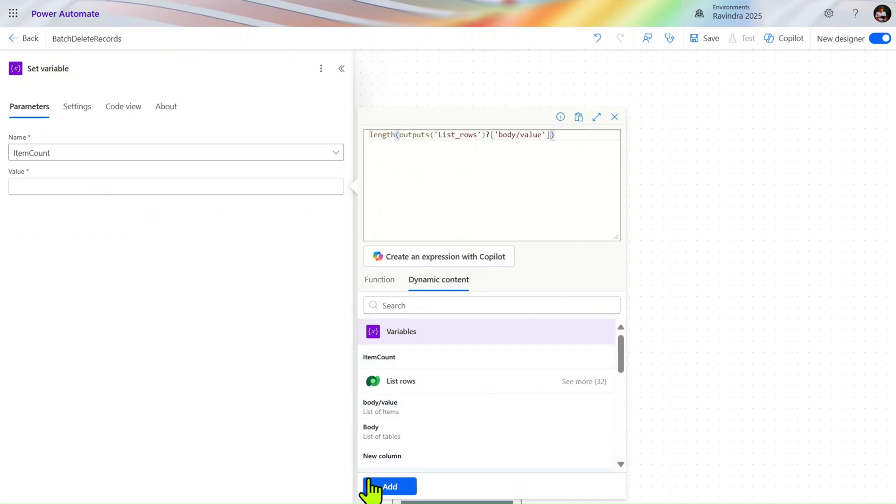
click(390, 486)
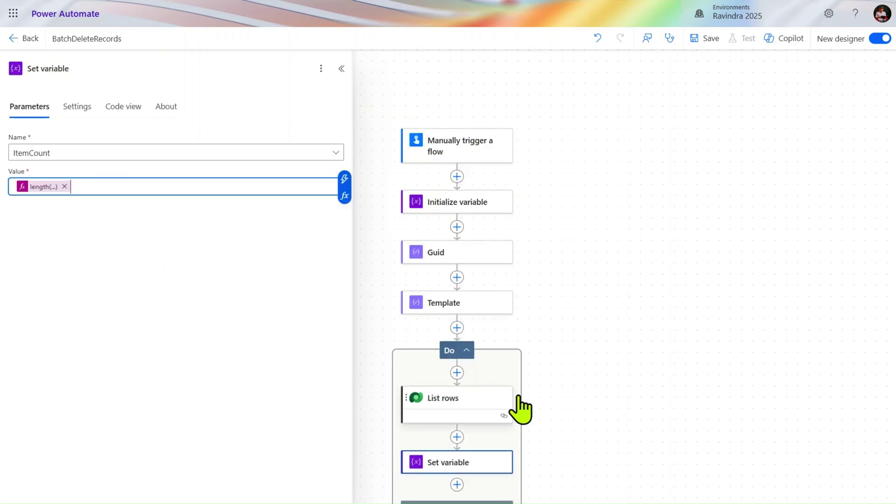
- Add a Condition control below Set variable inside the Do until loop
scroll(543, 393, down, 1)
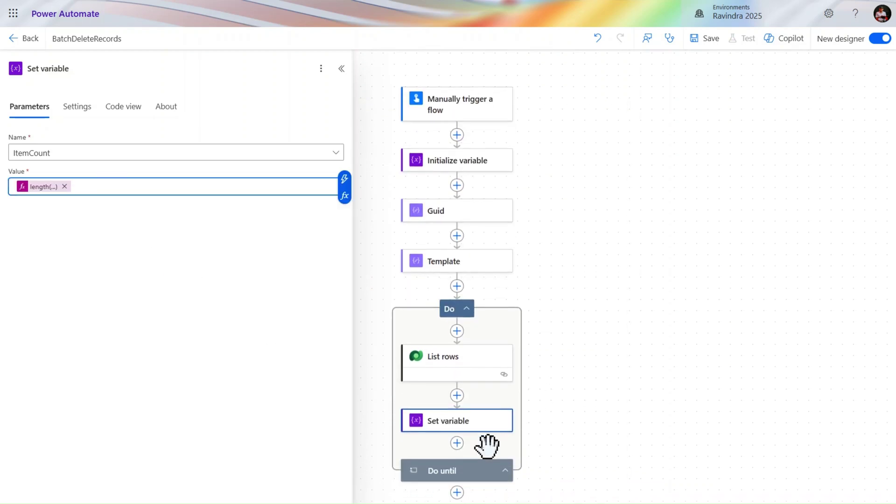
click(456, 436)
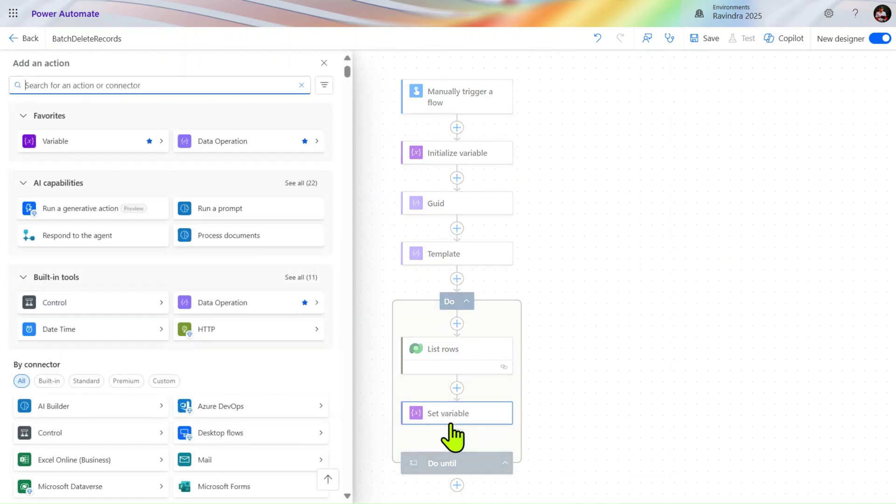
click(84, 307)
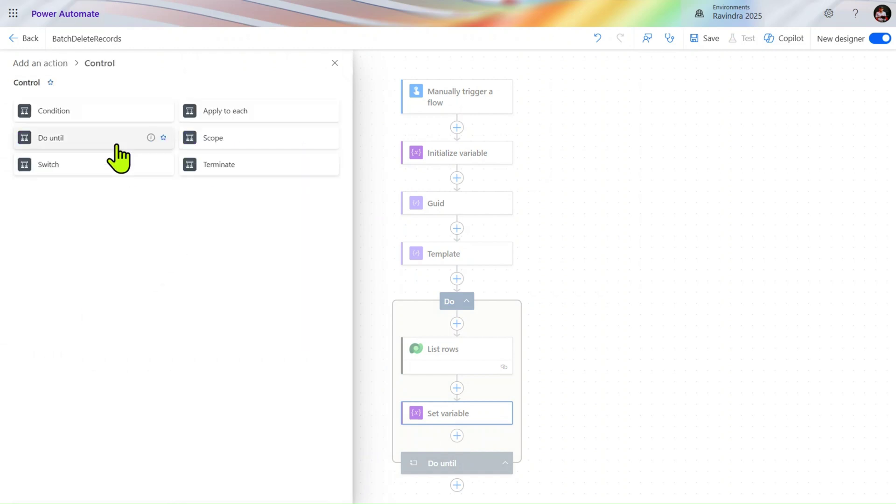
click(105, 112)
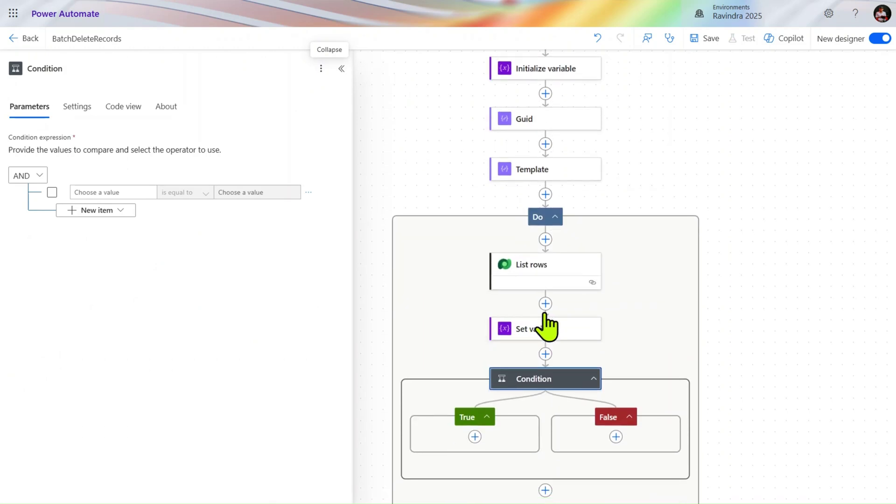
- Define the condition expression so that the ItemCount variable is equal to 0
click(111, 192)
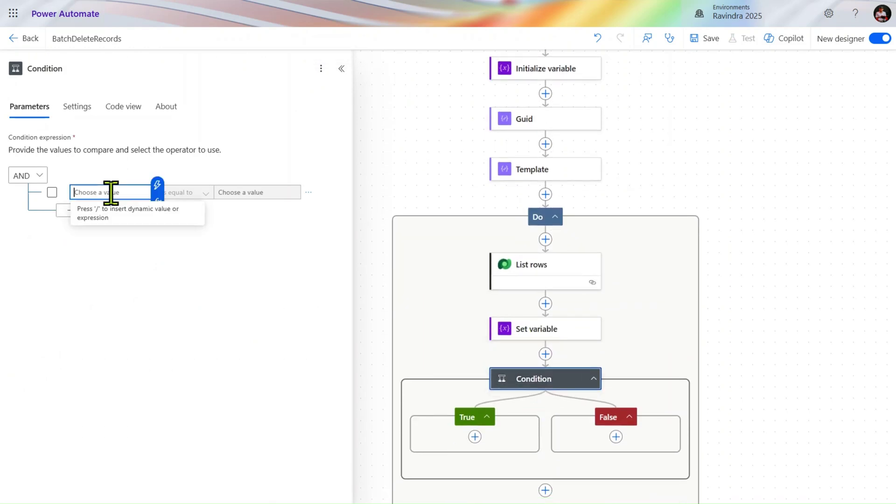
click(158, 187)
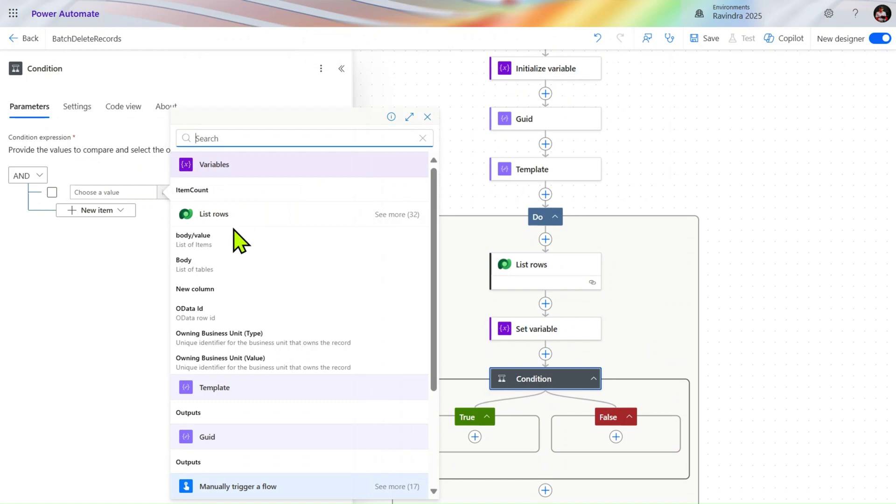
click(247, 190)
click(249, 194)
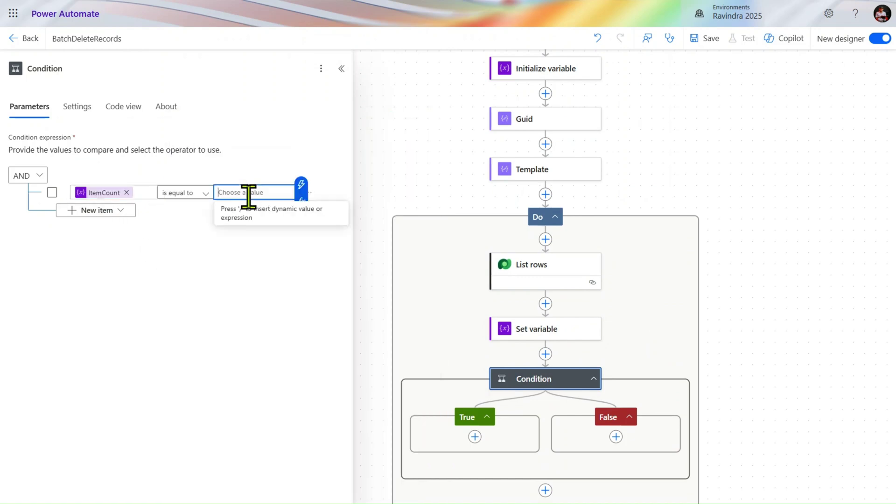
text(0)
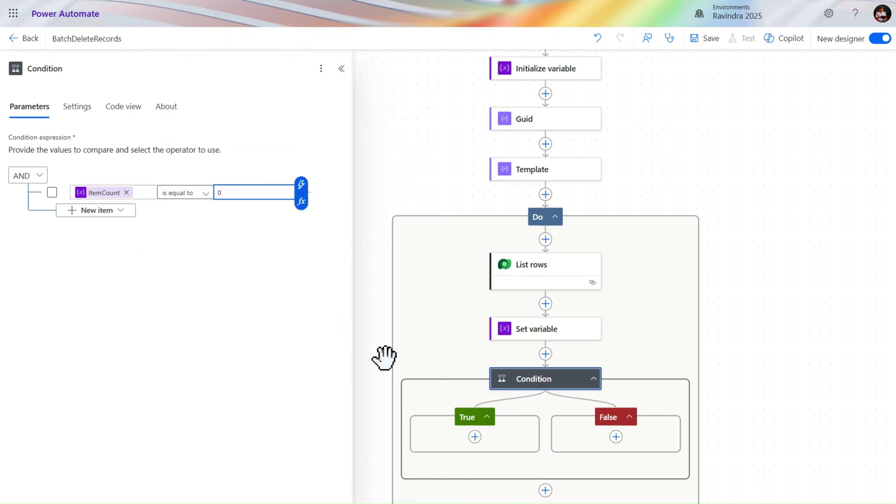
- Add a Data Operation Select action to the False branch of the Condition and open its parameters
scroll(533, 380, down, 1)
scroll(539, 391, down, 2)
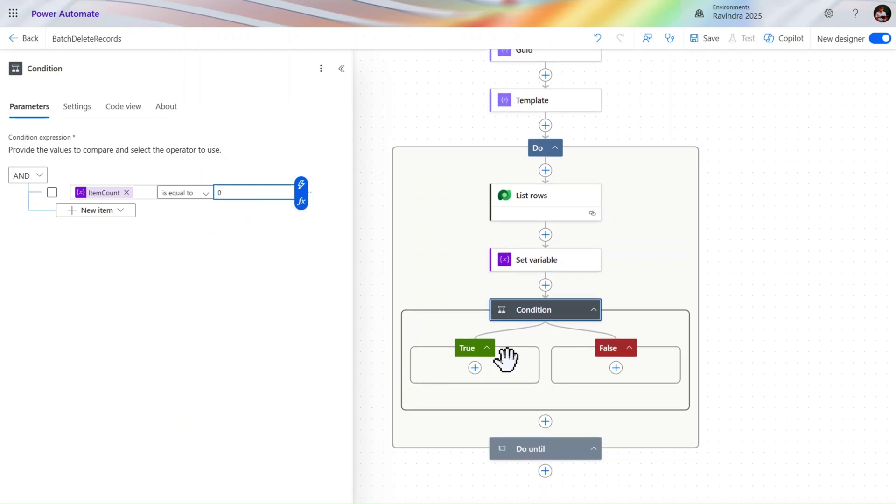
click(616, 367)
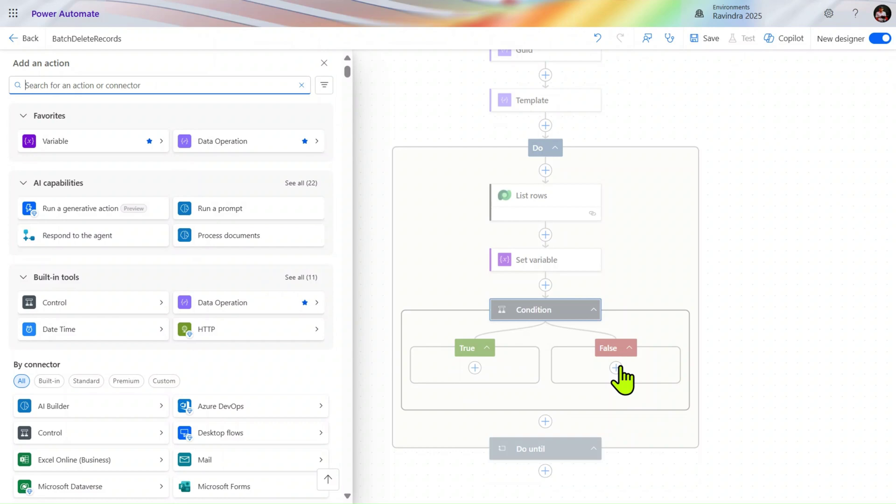
click(262, 159)
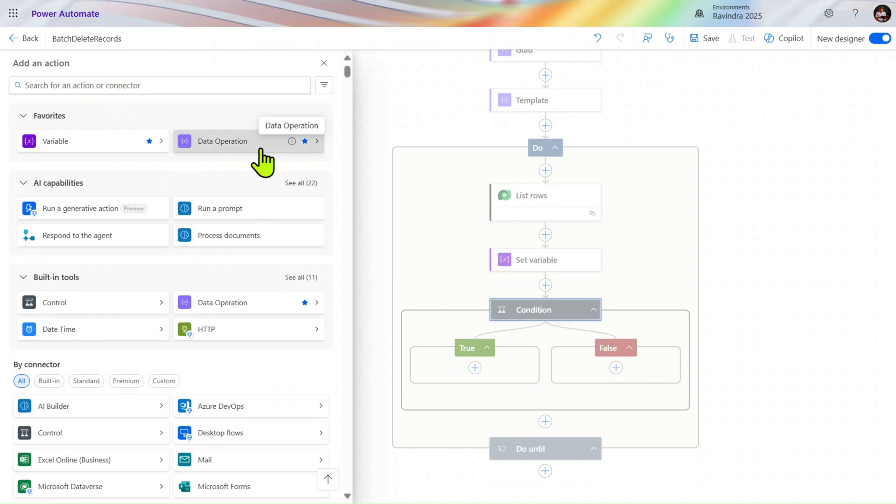
click(260, 151)
click(111, 194)
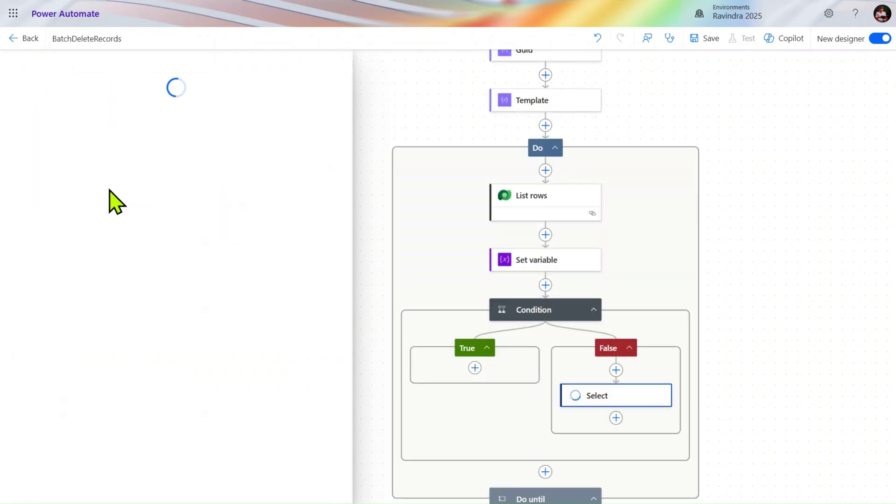
click(628, 401)
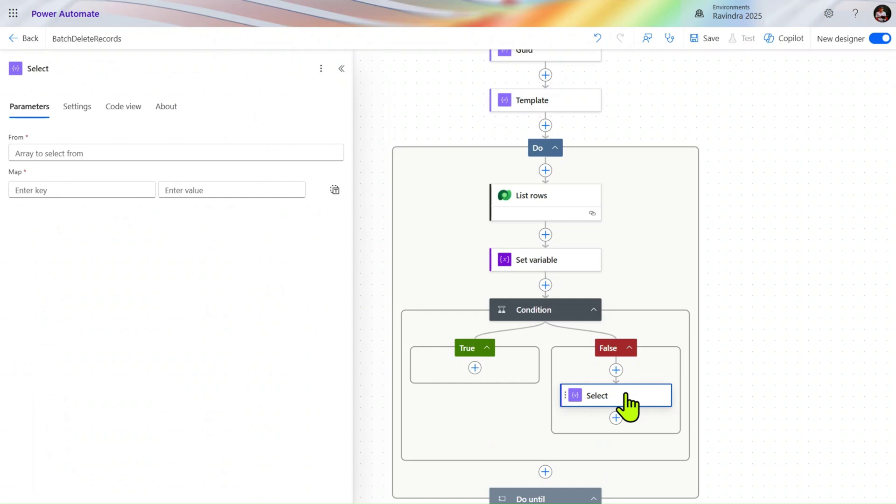
- Set the Select action's From input to the expression range(0,length(outputs('List_rows')?['body/value']))
click(89, 148)
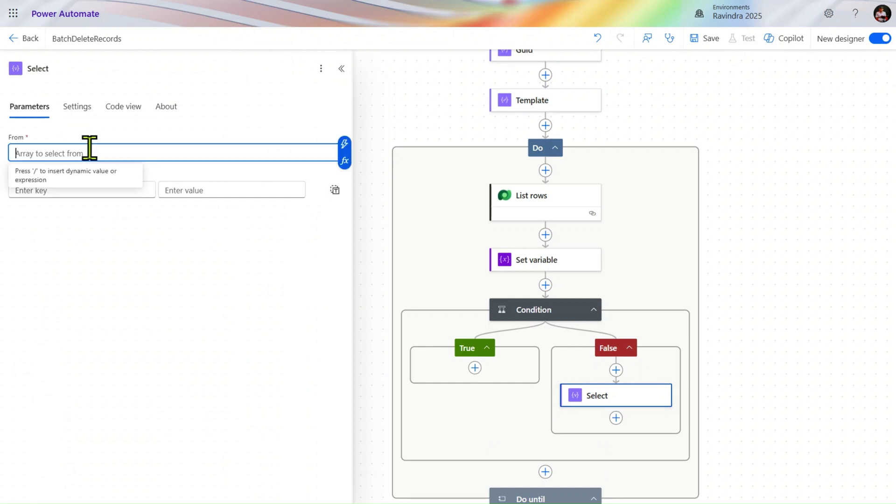
click(344, 158)
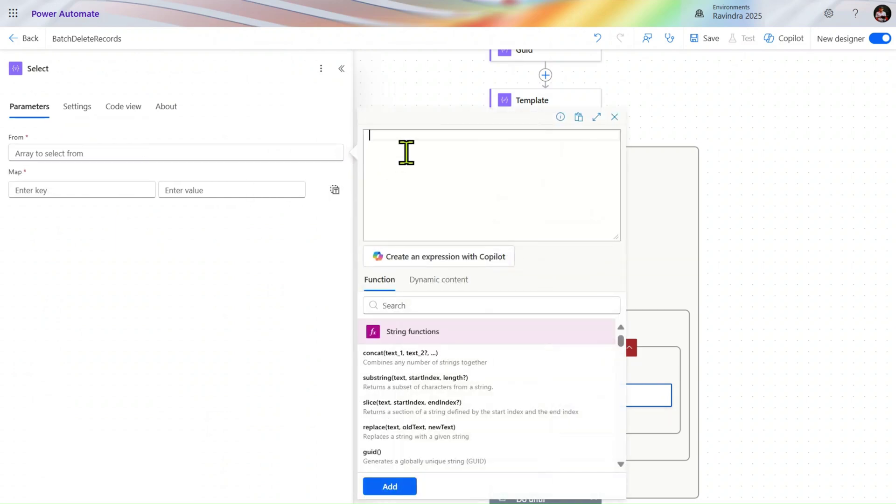
text(rang)
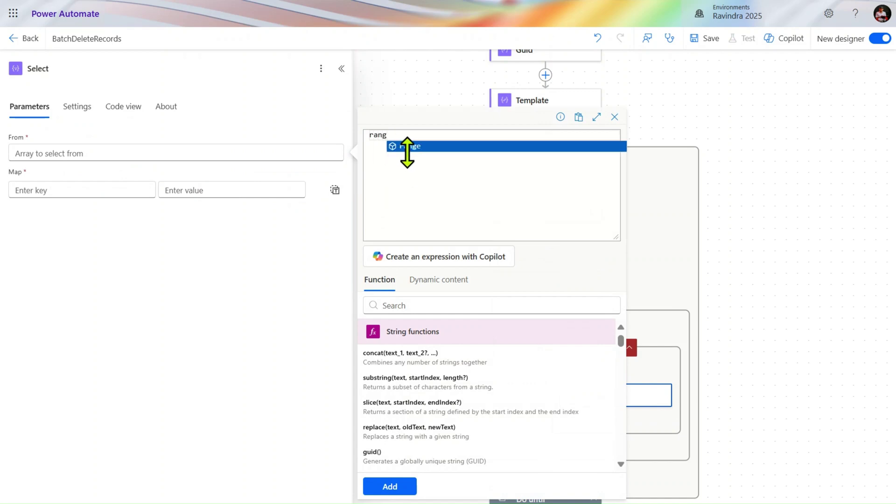
click(467, 146)
text(()
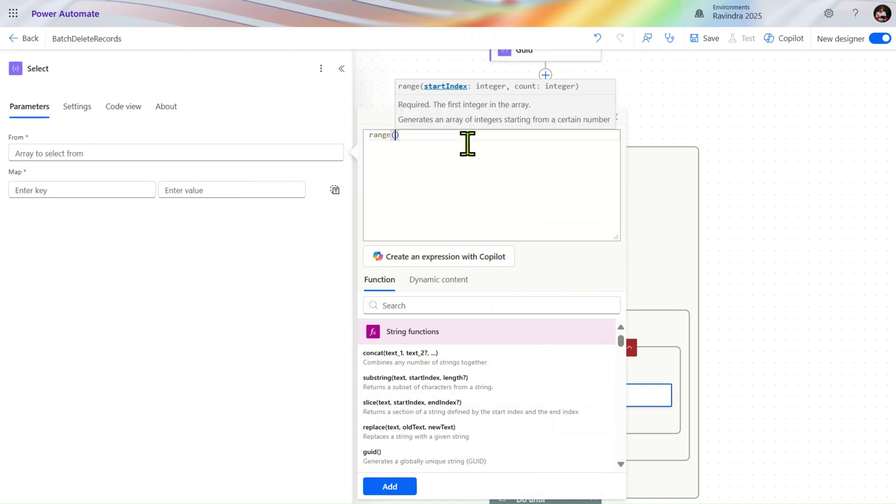
text(0,)
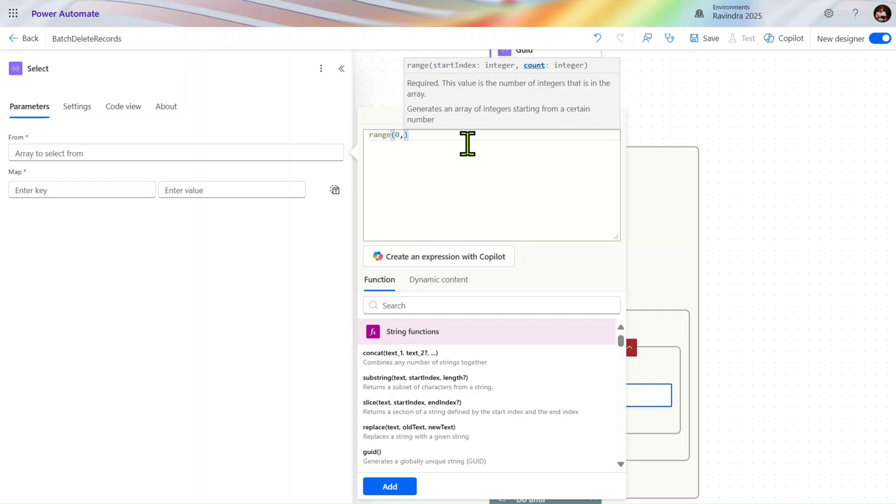
text(len)
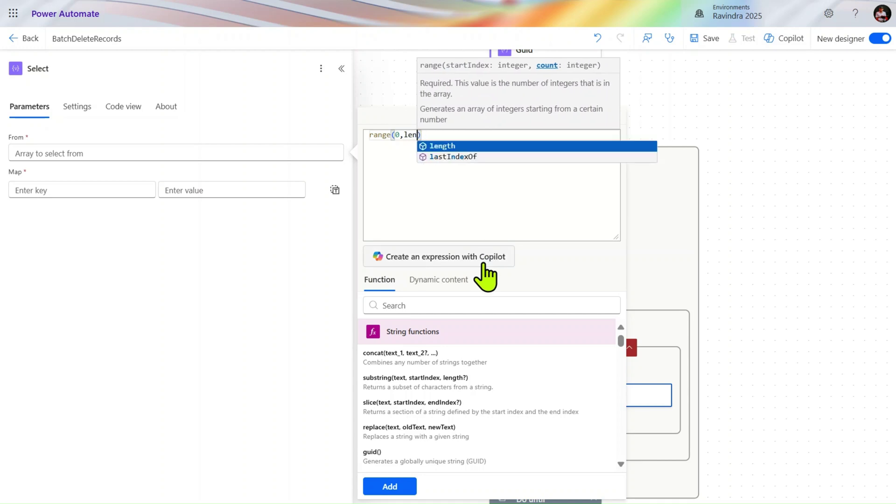
click(472, 146)
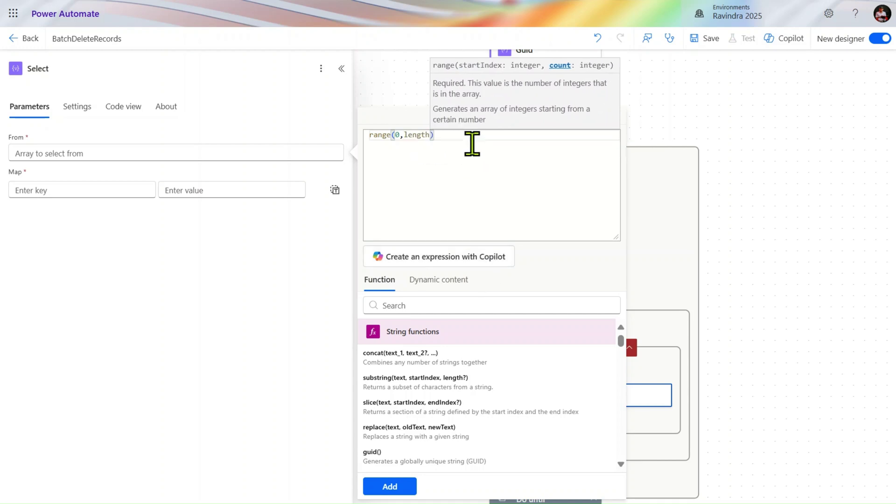
text(()
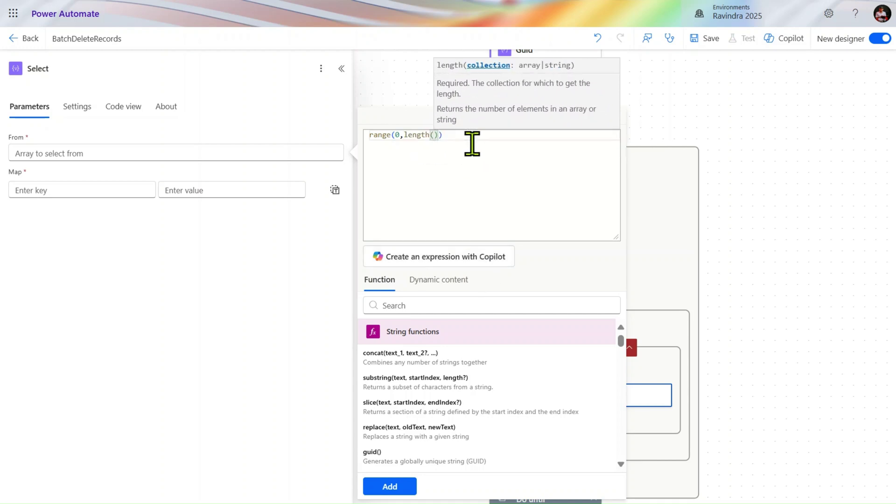
click(455, 286)
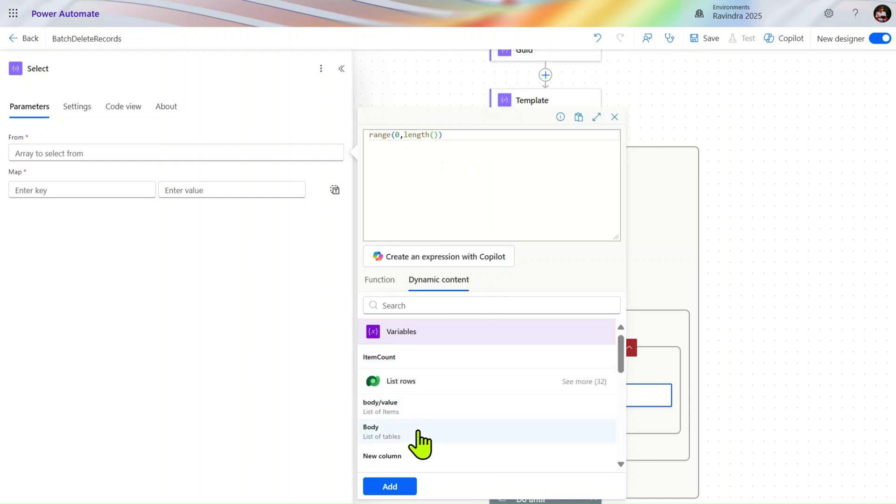
click(422, 410)
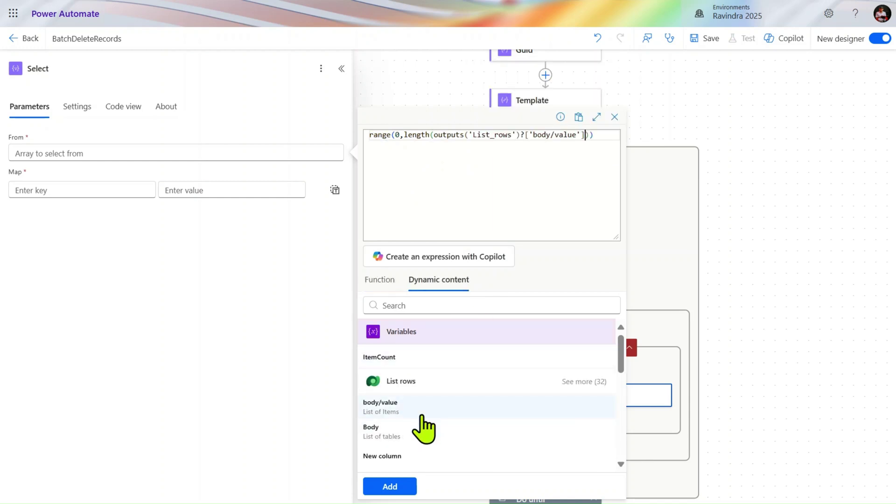
click(402, 488)
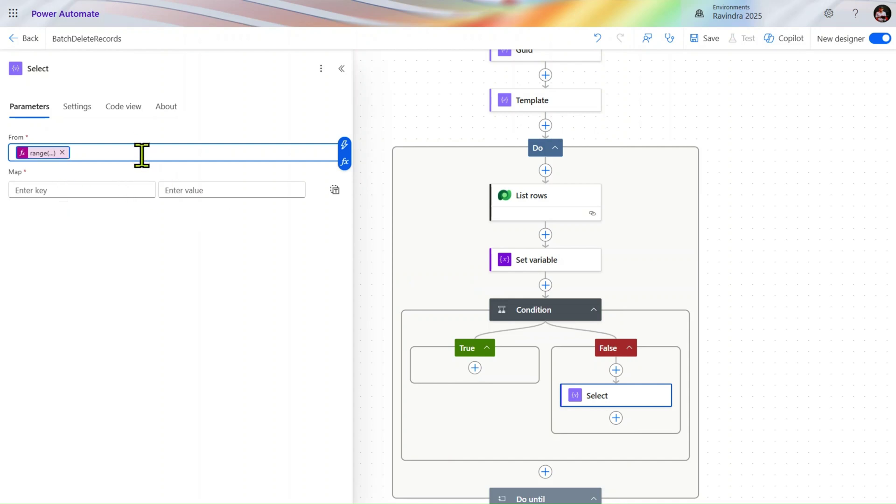
- Add a note to the Select action containing @{range(0,length(outputs('List_rows')?['body/value']))}
click(320, 68)
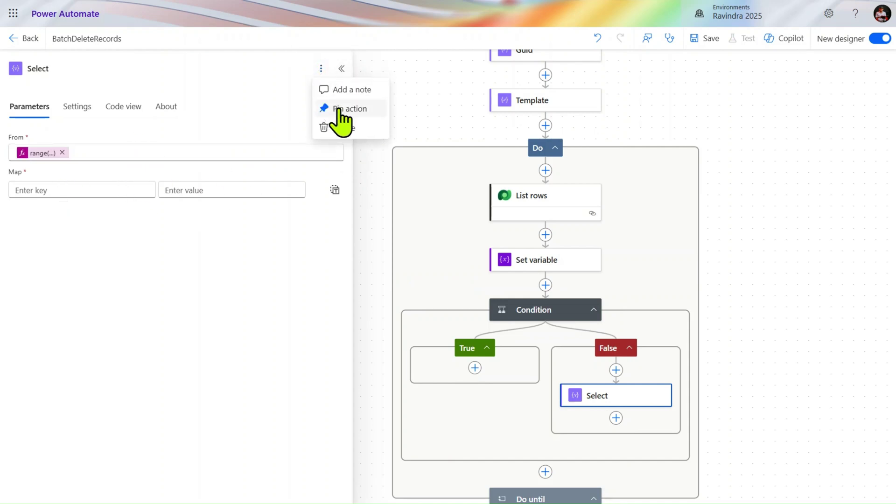
click(351, 89)
text(@{range(0,length(outputs('List_rows')?['body/value']))})
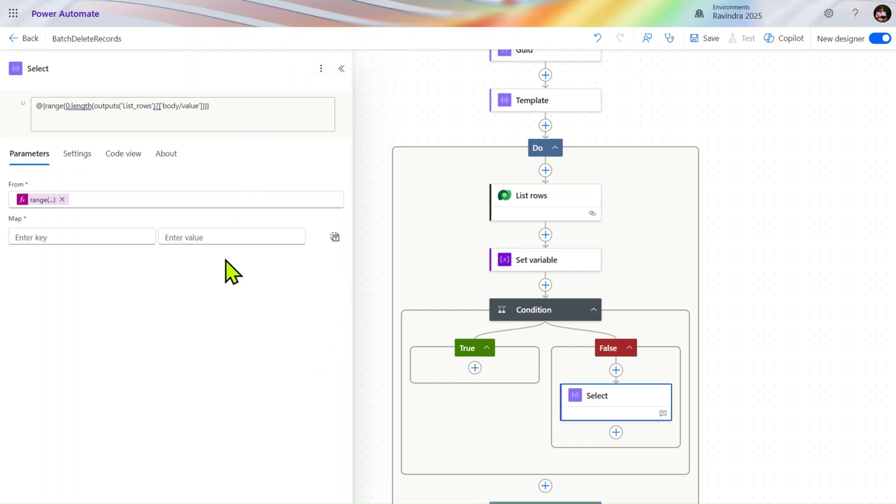
click(335, 237)
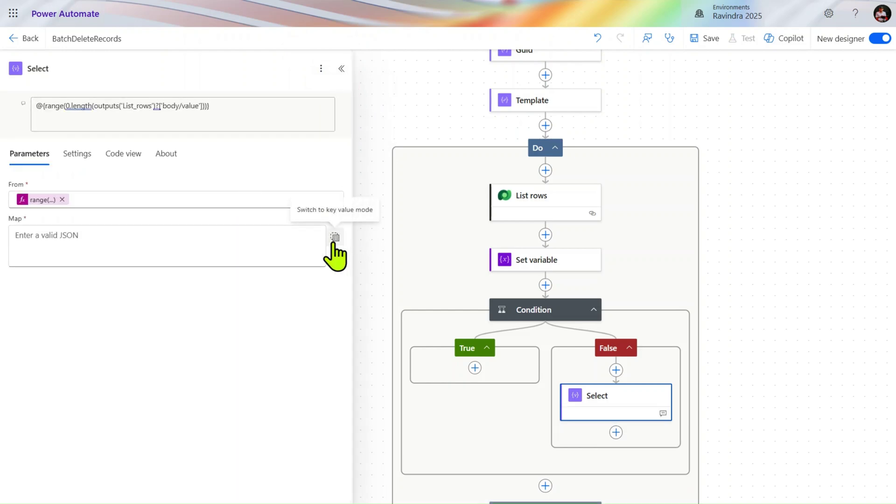
click(172, 241)
key(Escape)
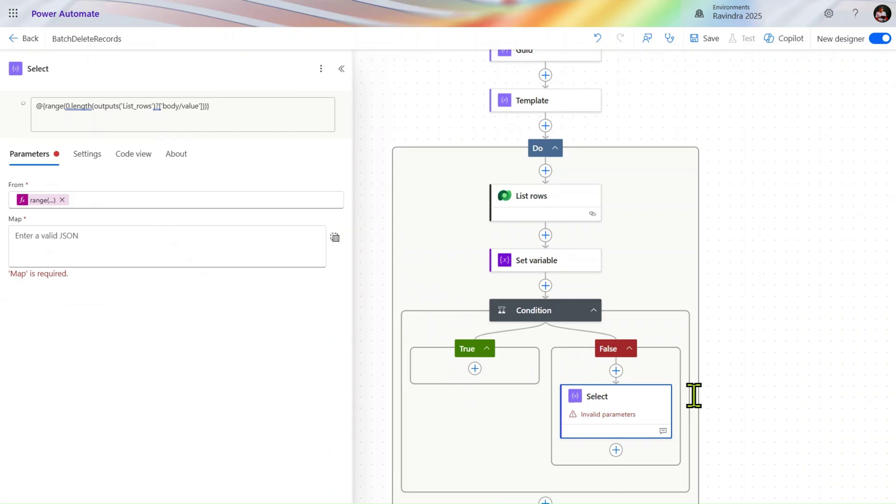
click(215, 248)
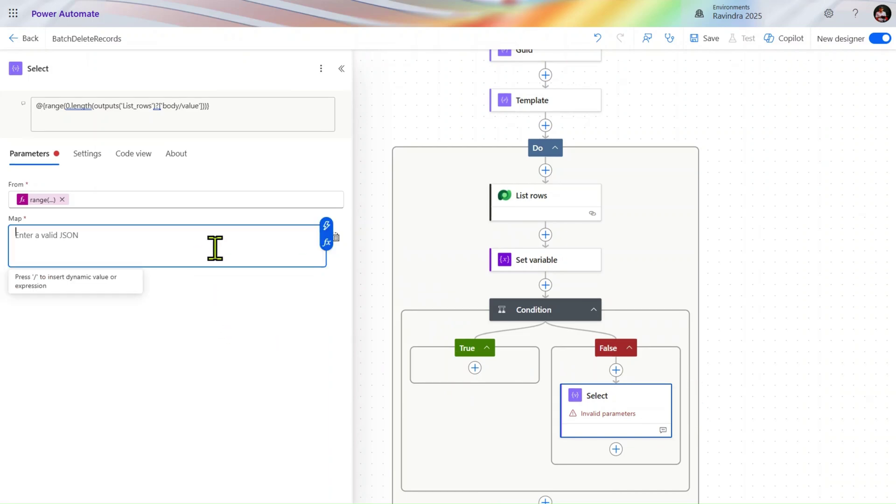
key(ctrl+v)
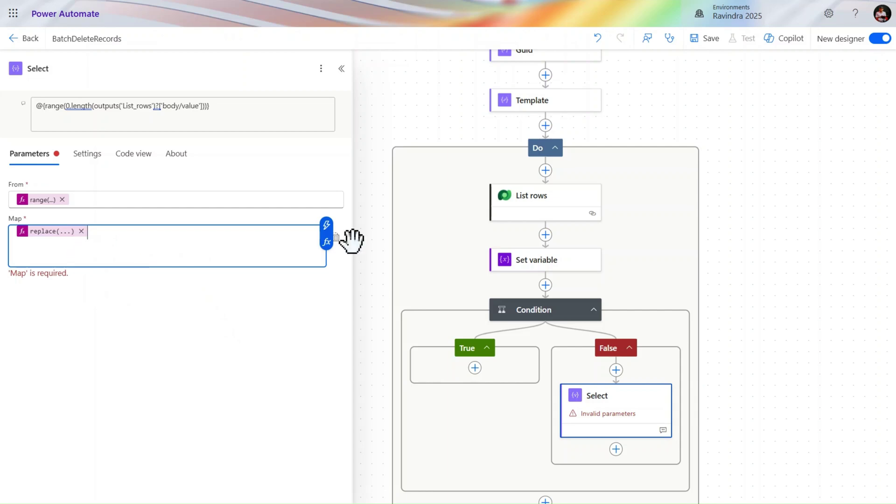
click(45, 234)
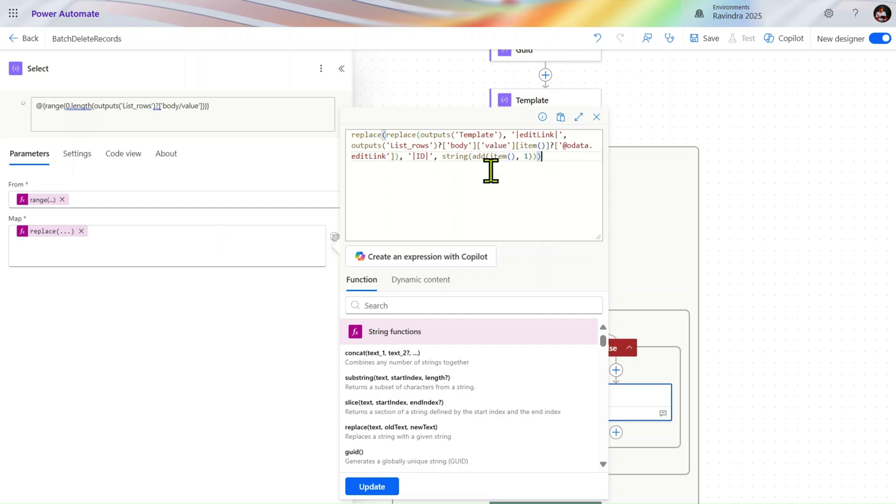
click(372, 486)
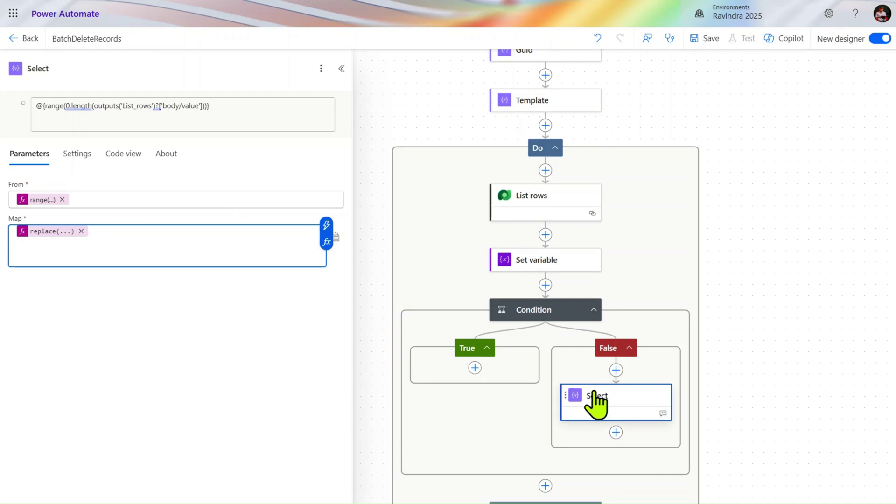
- Add the Invoke an HTTP request action from HTTP with Microsoft Entra ID (preauthorized) below Select in the False branch
scroll(601, 415, down, 1)
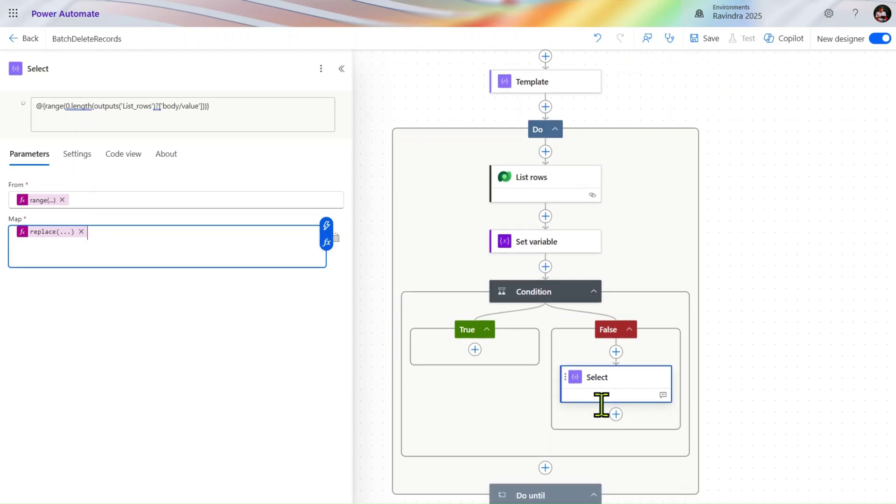
click(607, 417)
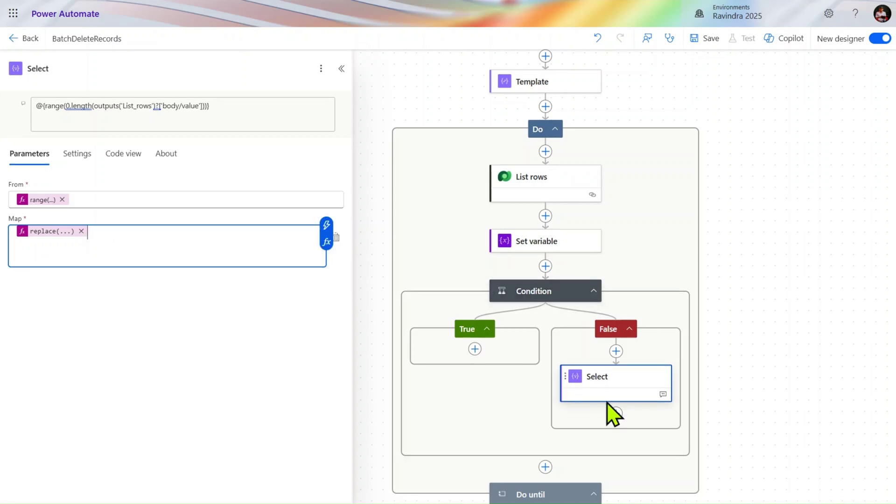
click(616, 415)
click(616, 415)
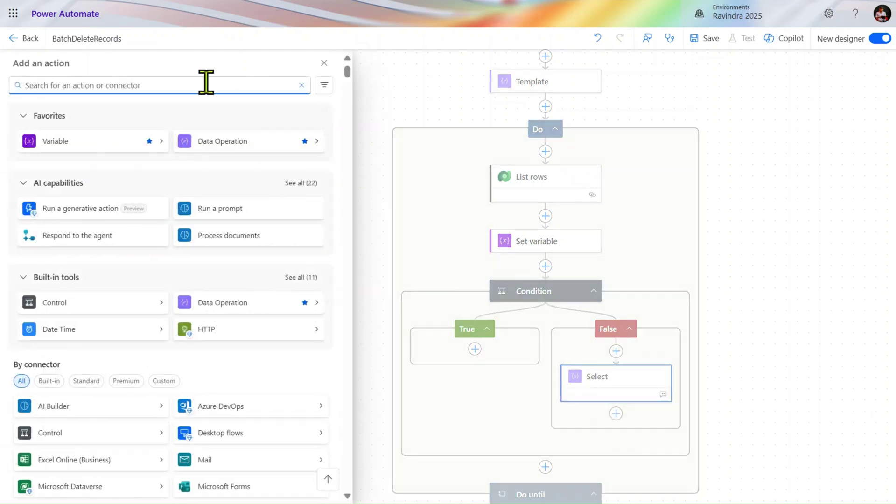
text(http)
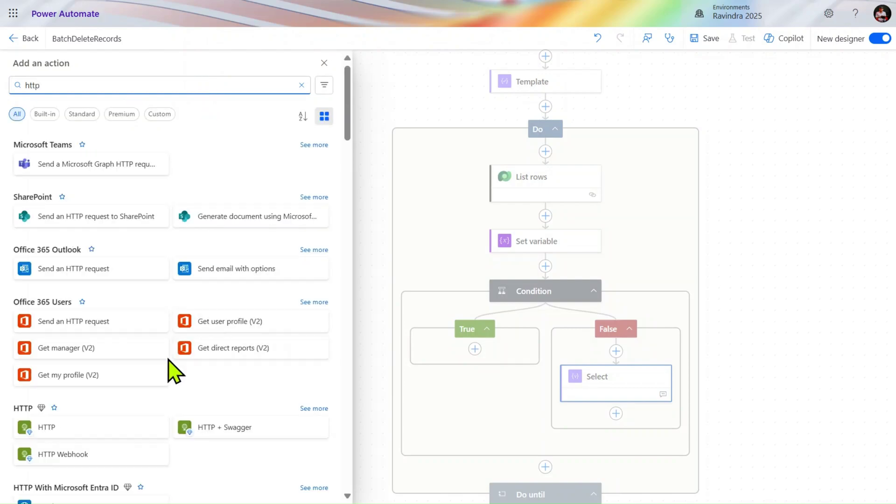
scroll(171, 368, down, 5)
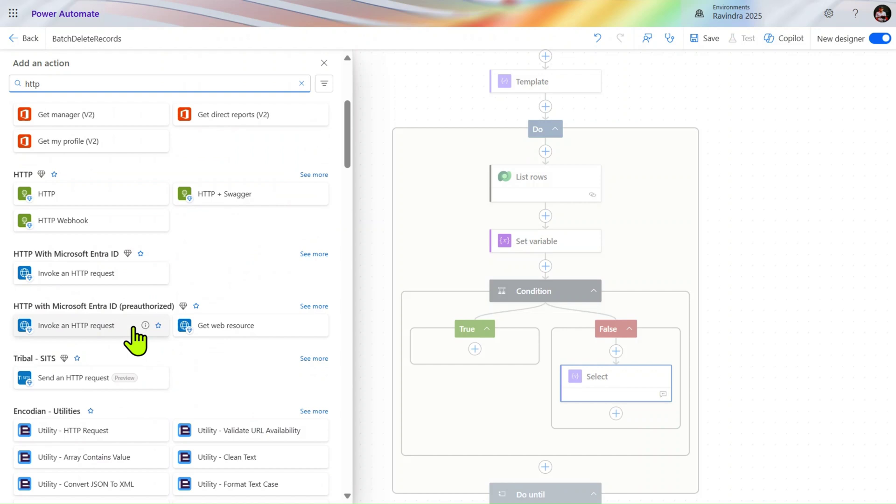
click(113, 327)
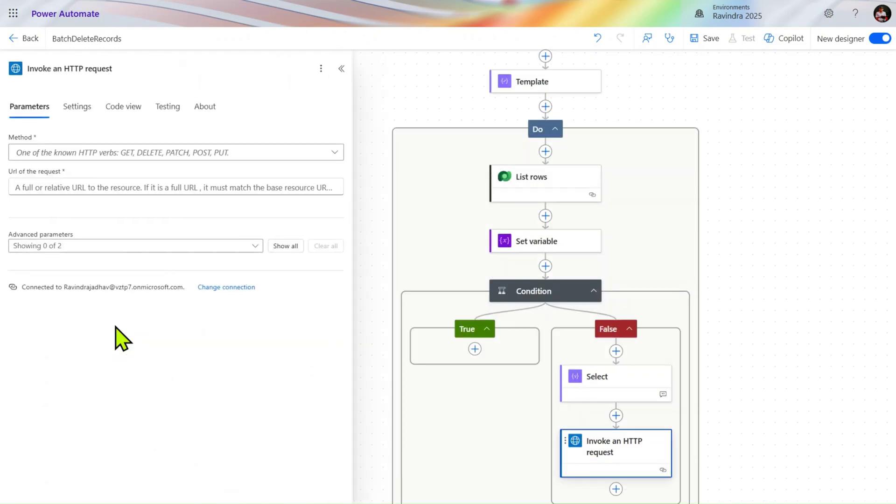
- Set the HTTP request's method to POST
click(152, 153)
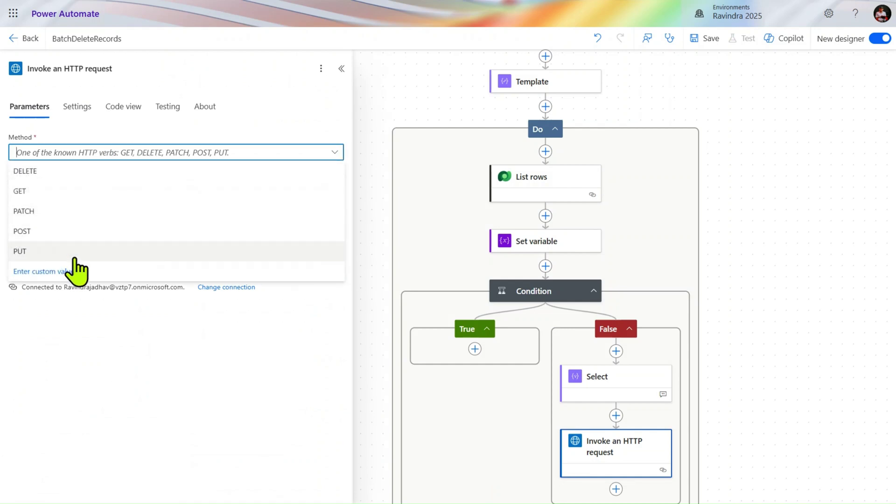
click(80, 233)
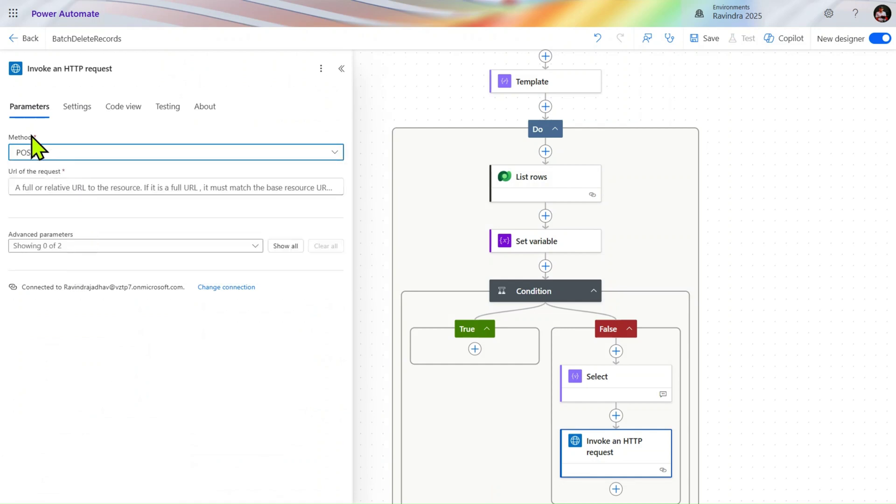
click(93, 189)
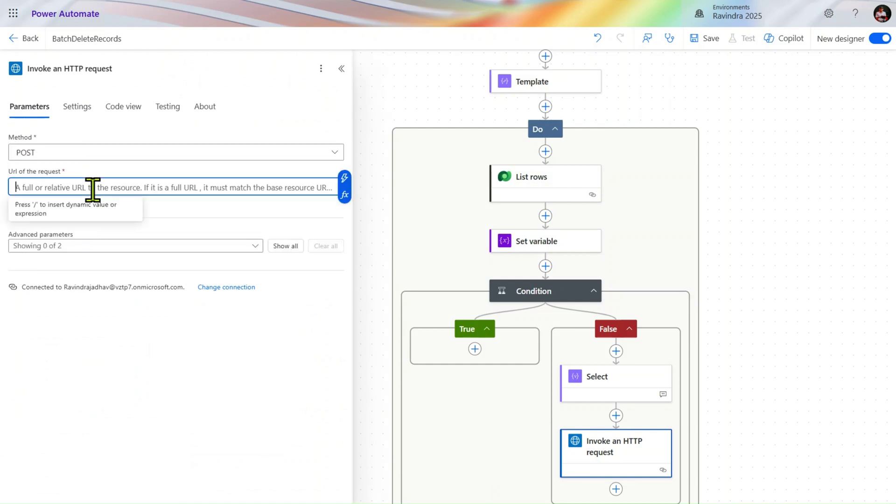
- Start a new connection for the HTTP request action and enter the owner's first name as the connection name
click(225, 287)
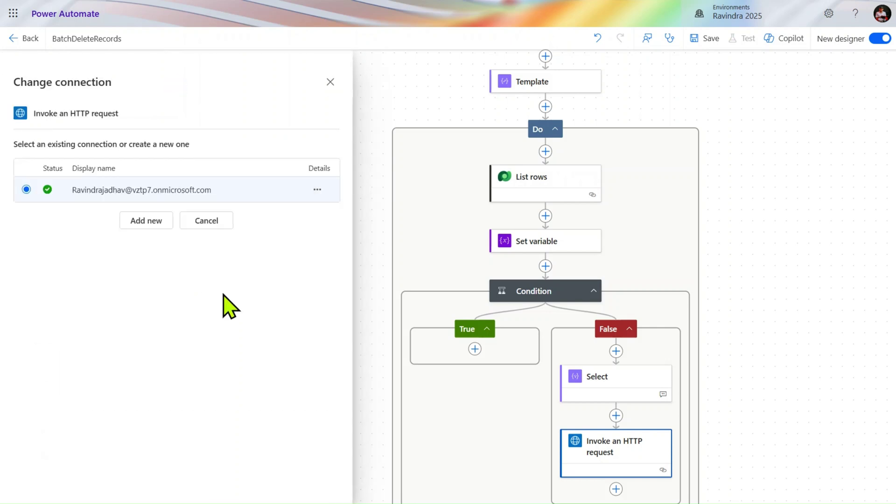
click(144, 220)
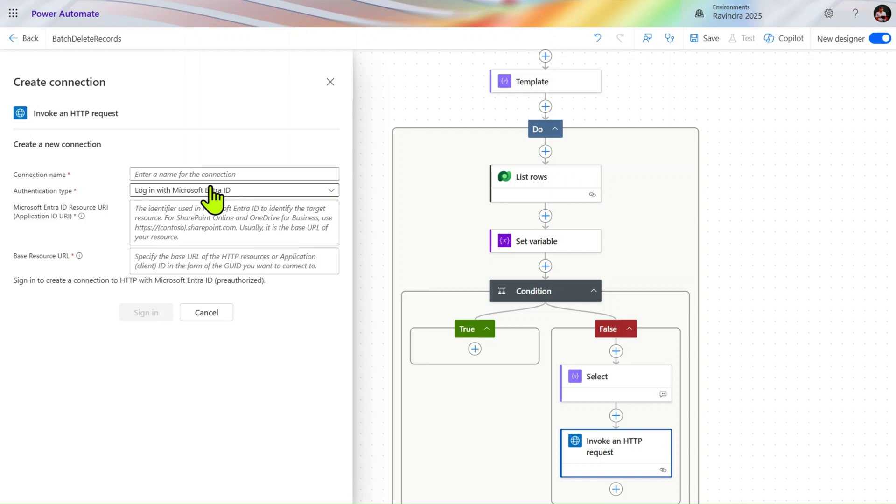
click(251, 174)
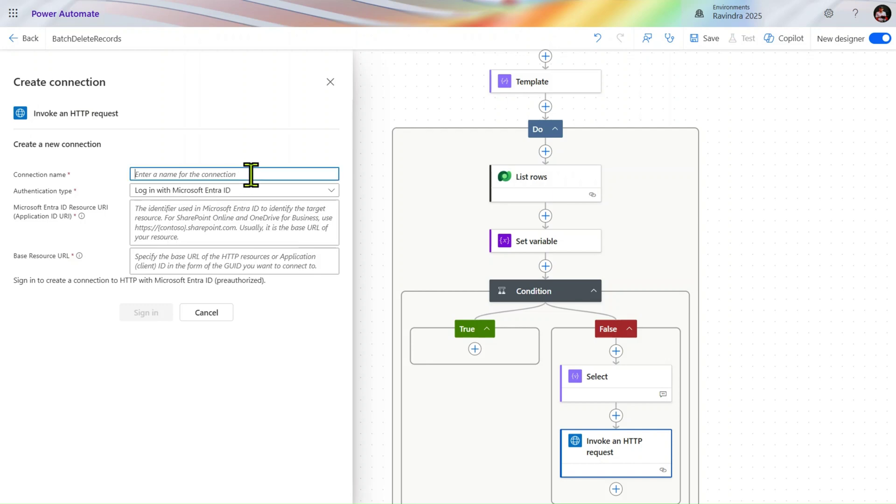
text(Ravindra)
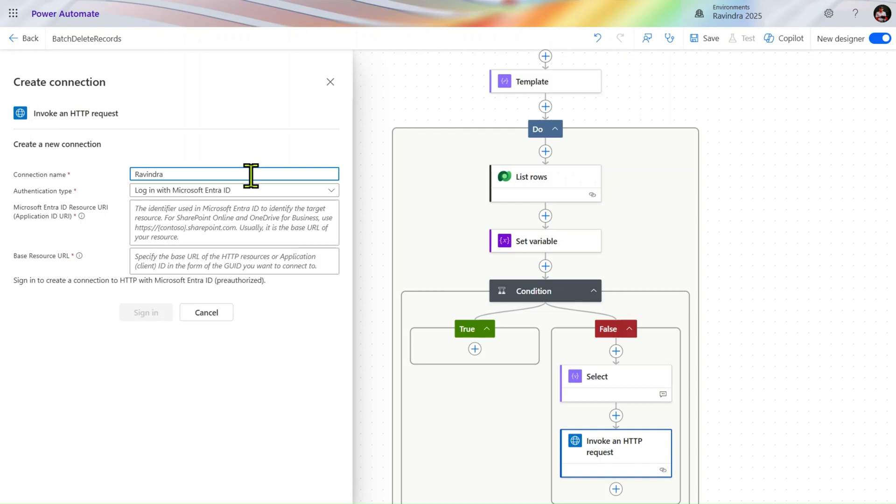
click(250, 221)
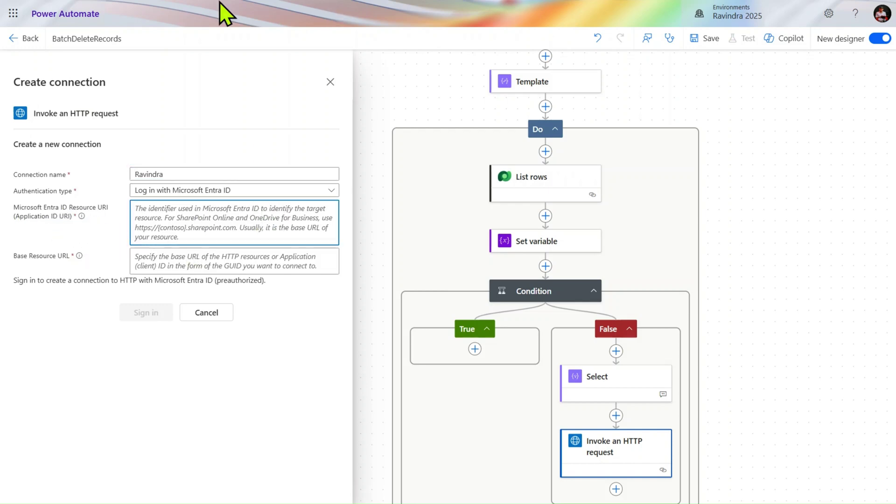
- Switch to Power Apps, filter the tables by emp and open the EMP-Test table
mouse_move(224, 7)
click(681, 14)
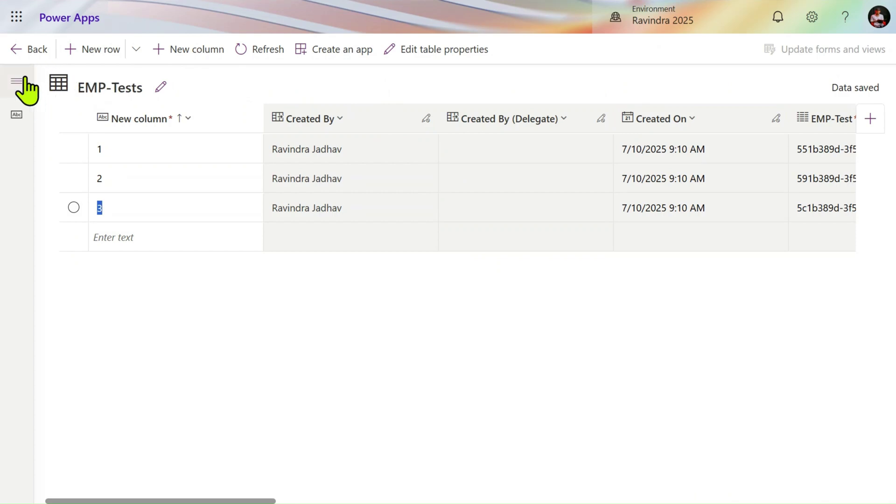
click(26, 55)
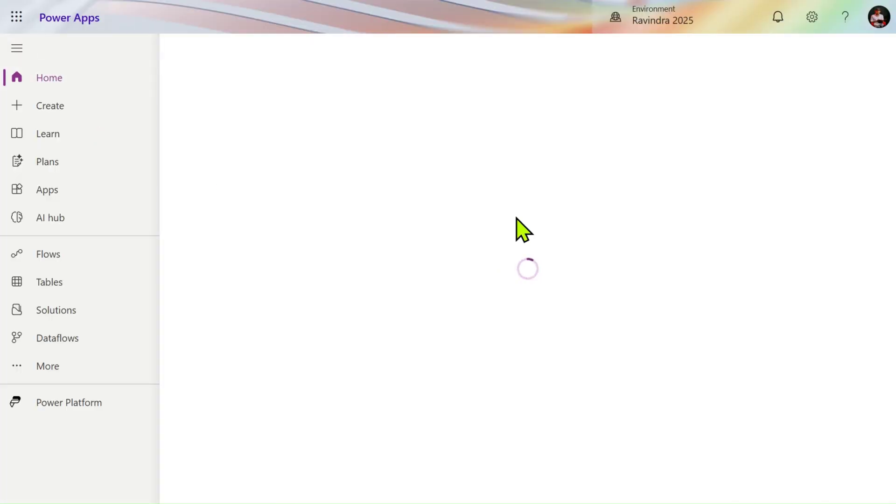
click(92, 290)
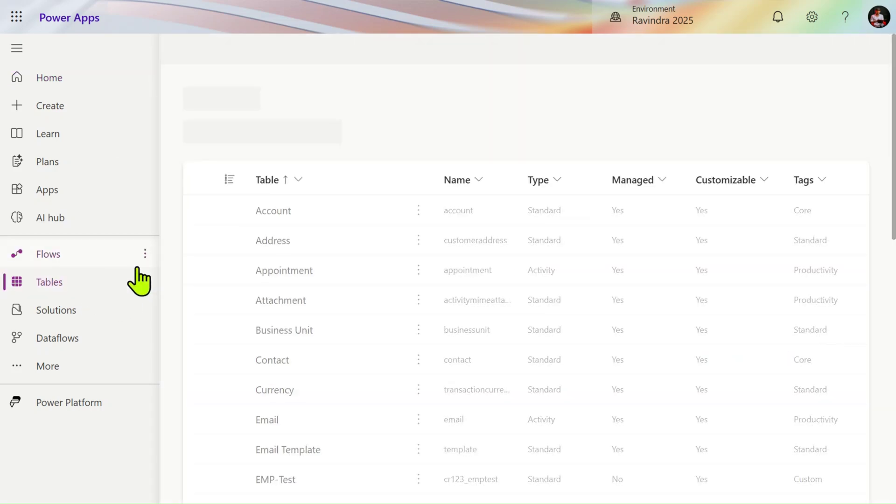
click(839, 50)
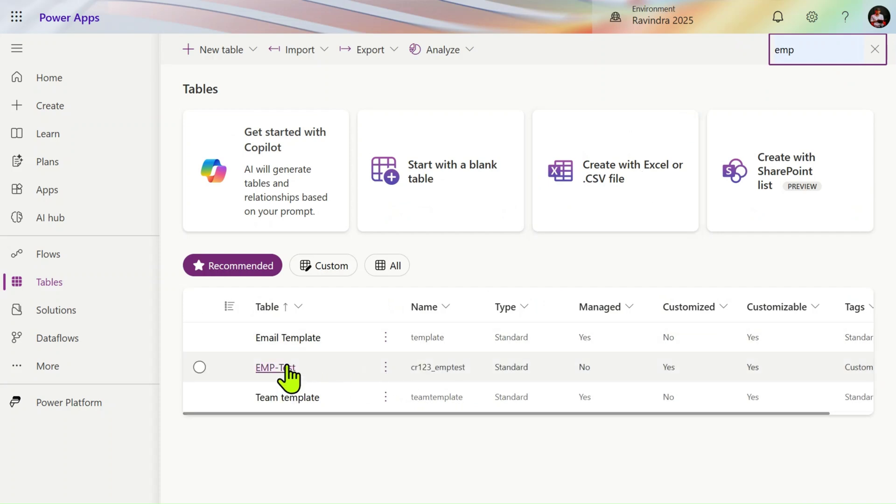
click(280, 372)
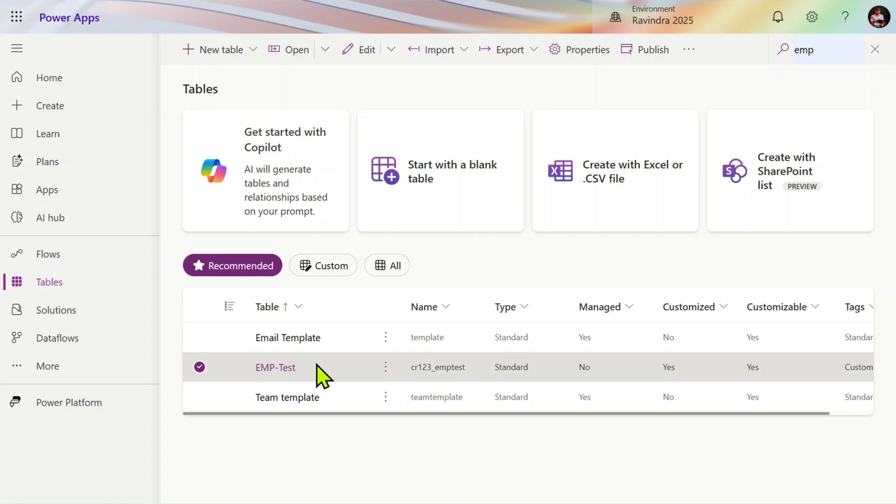
click(274, 368)
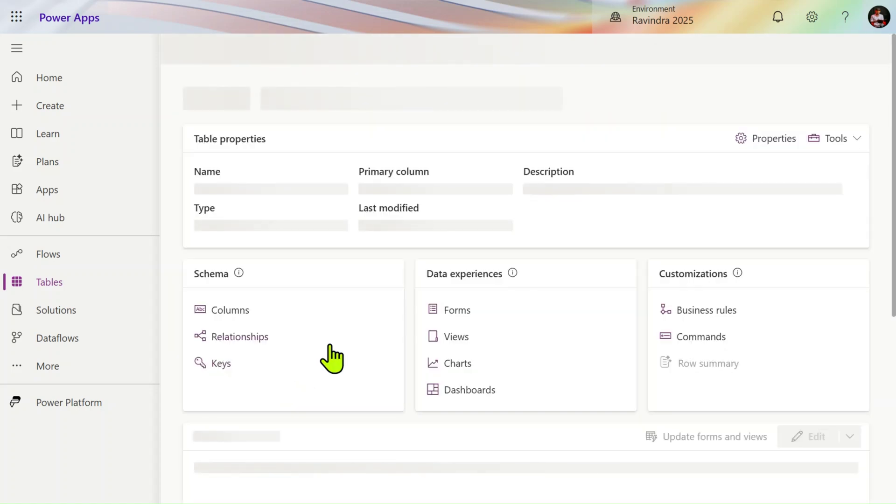
- Open the EMP-Test table's API link to table data and copy the organization's base URL from the address
click(858, 129)
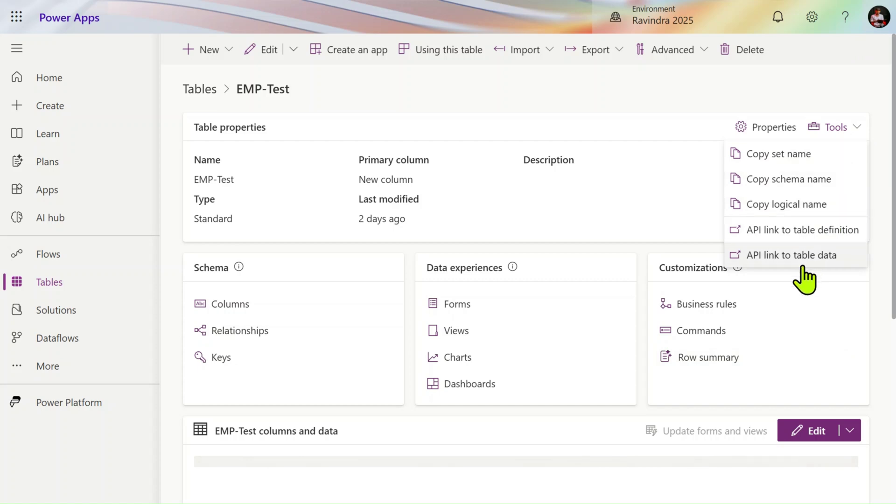
click(792, 256)
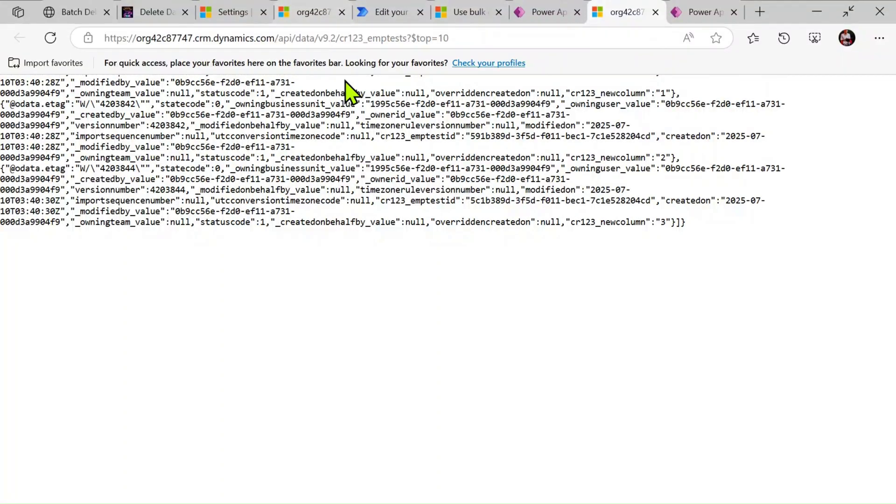
drag(278, 38, 107, 44)
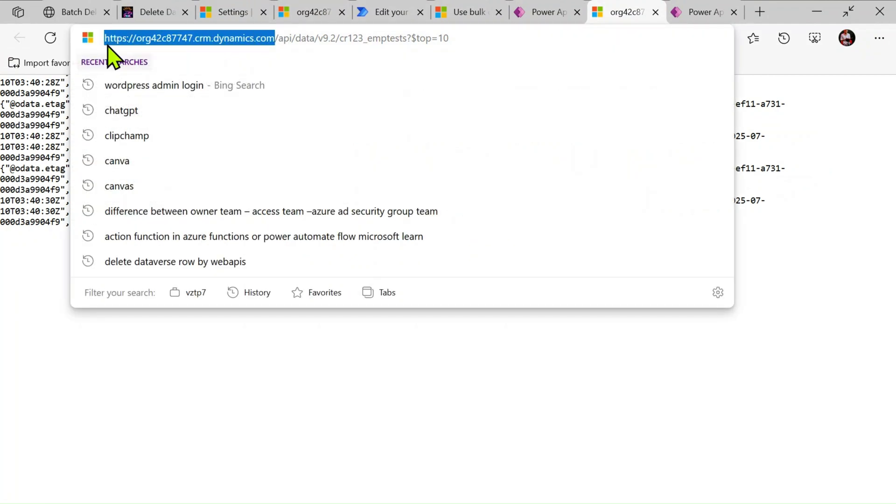
shift+click(281, 37)
key(ctrl+c)
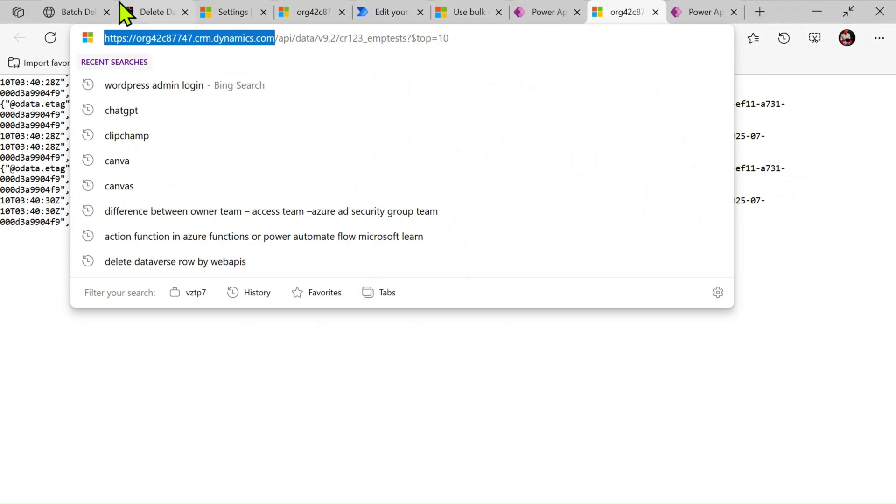
click(390, 13)
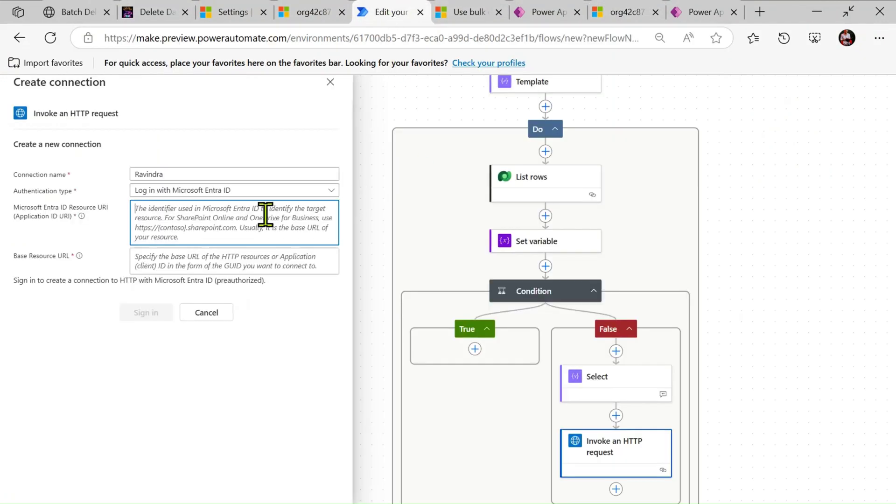
key(ctrl+v)
click(282, 235)
key(ctrl+v)
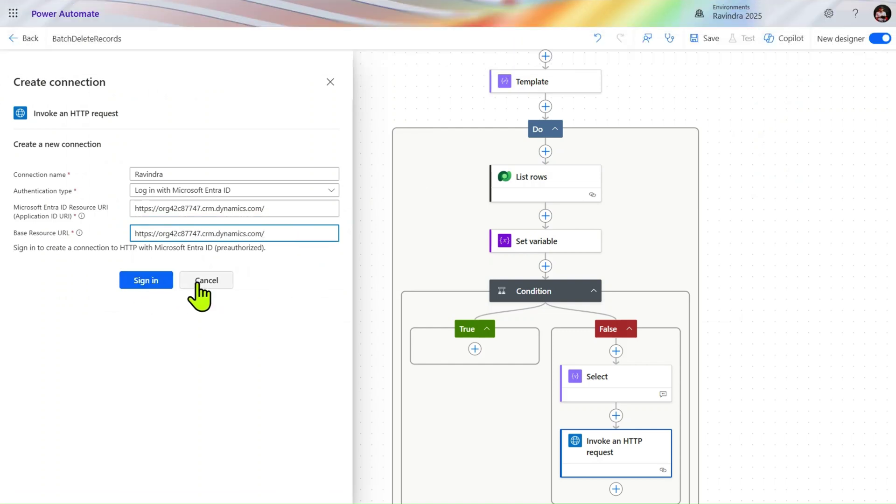
click(330, 81)
- Set the URL of the Invoke an HTTP request action to /api/data/v9.0/$batch
click(603, 442)
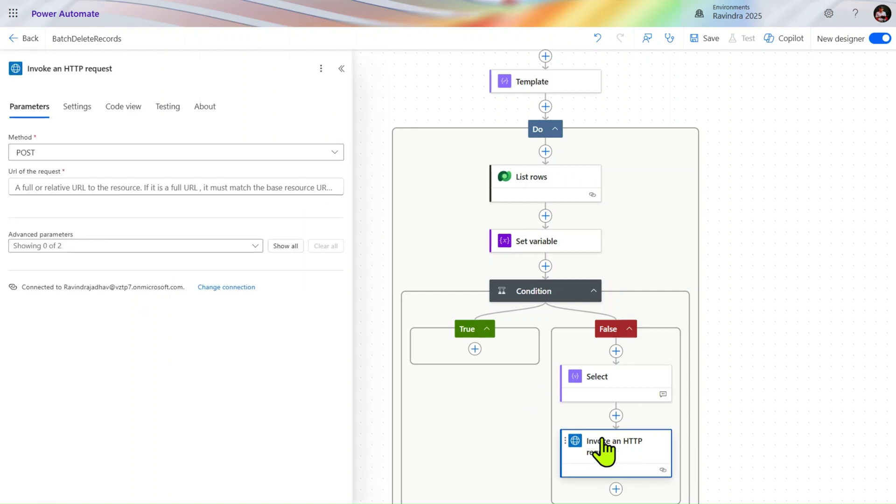
click(160, 186)
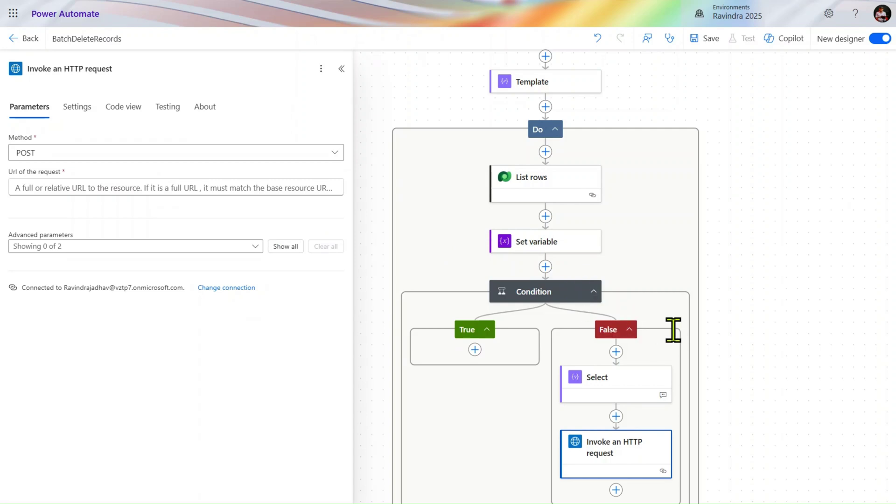
click(138, 187)
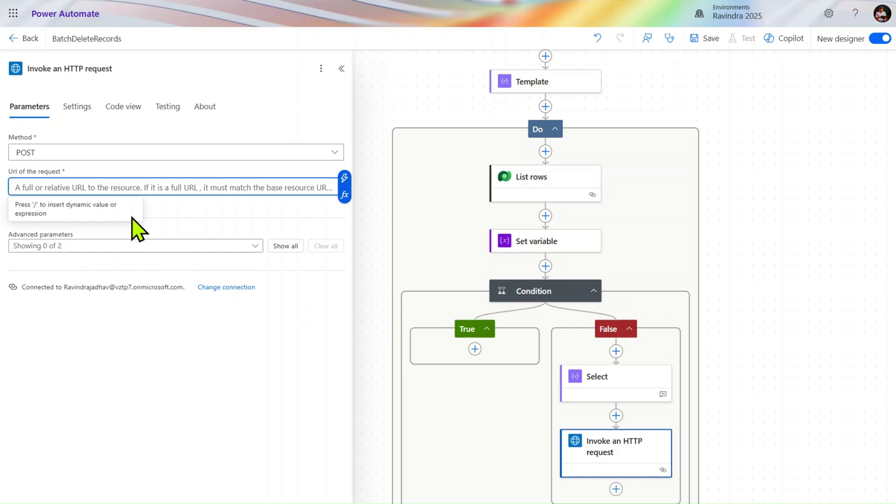
text(/api/data/v9.0/$batch)
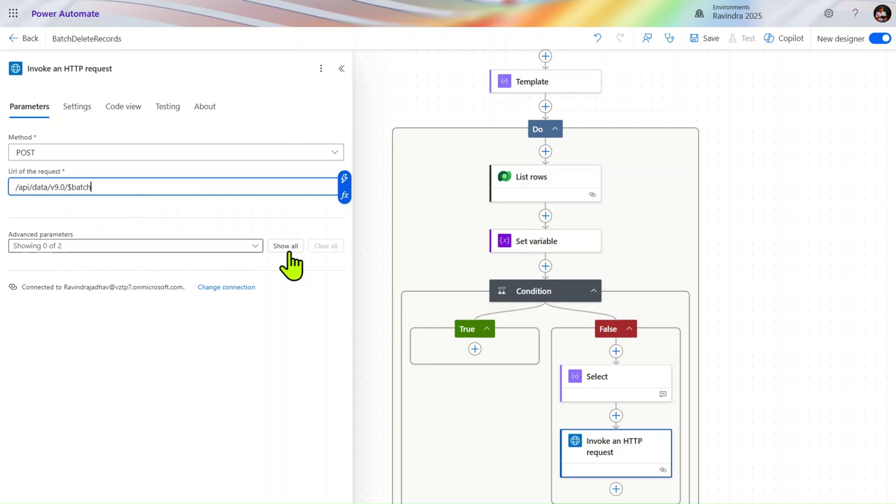
- Show all advanced parameters of the HTTP request and add an accept header with the value application/json
click(275, 247)
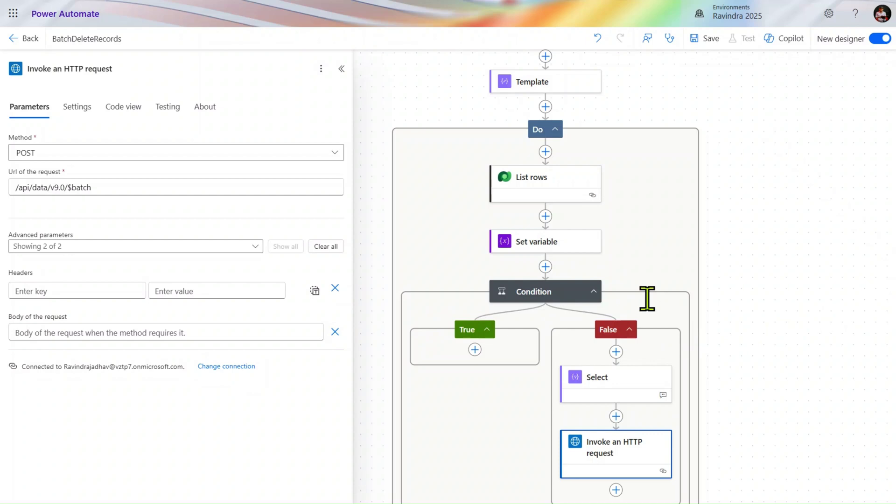
click(94, 290)
text(accept)
click(224, 291)
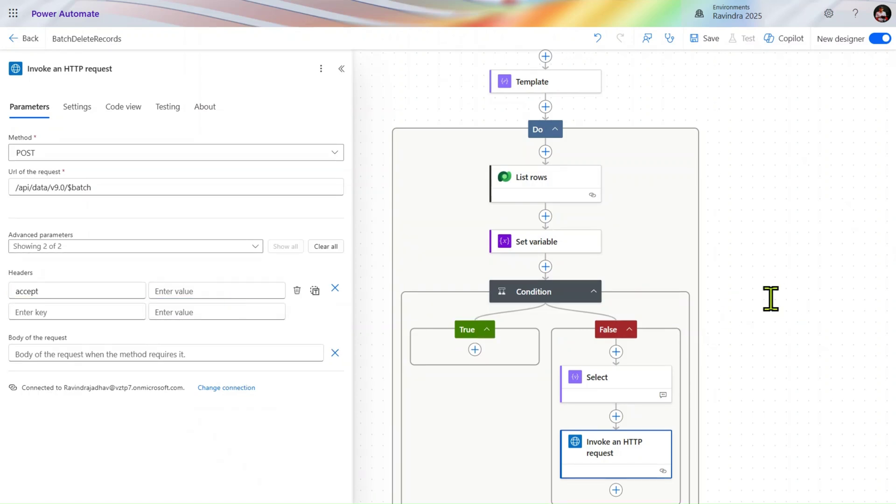
click(212, 290)
text(application/json)
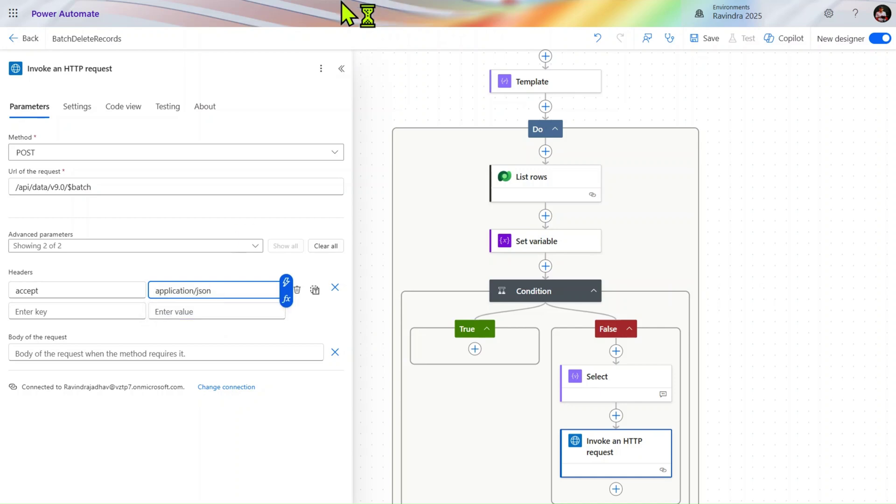
- Examine the request headers in the HTTP example of the Bulk Operation messages documentation and return to the flow
mouse_move(374, 14)
click(479, 8)
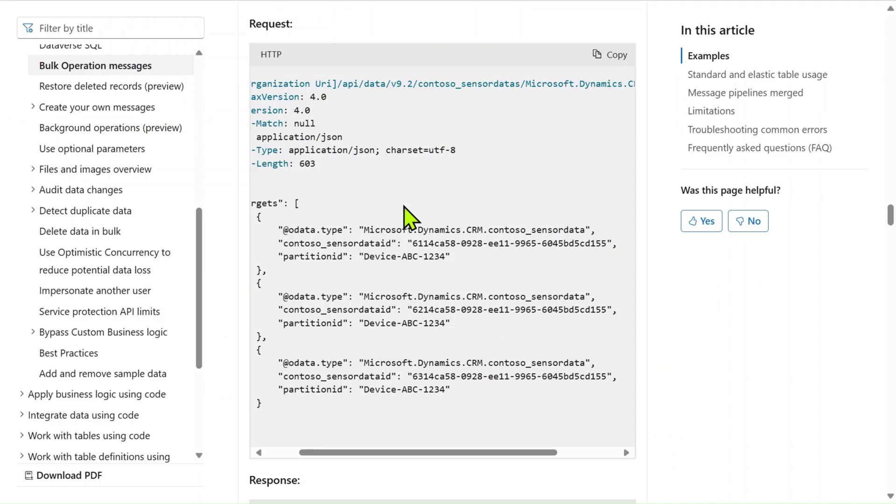
scroll(410, 216, left, 2)
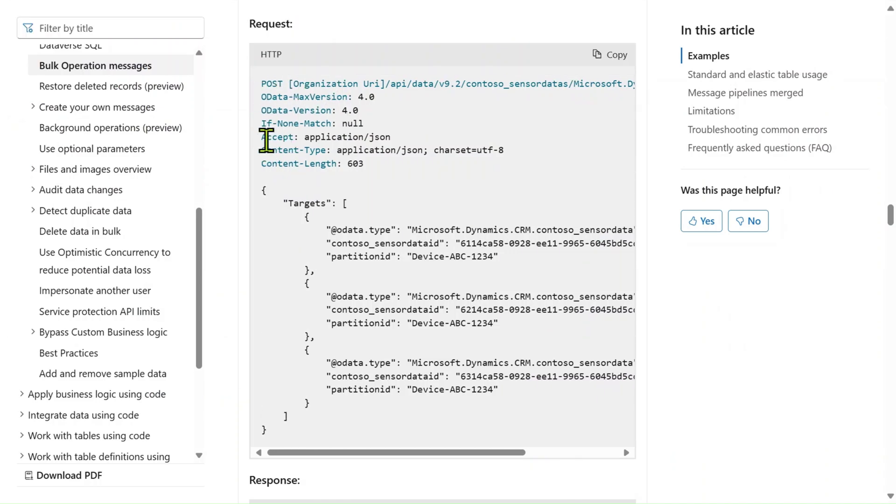
drag(260, 136, 430, 144)
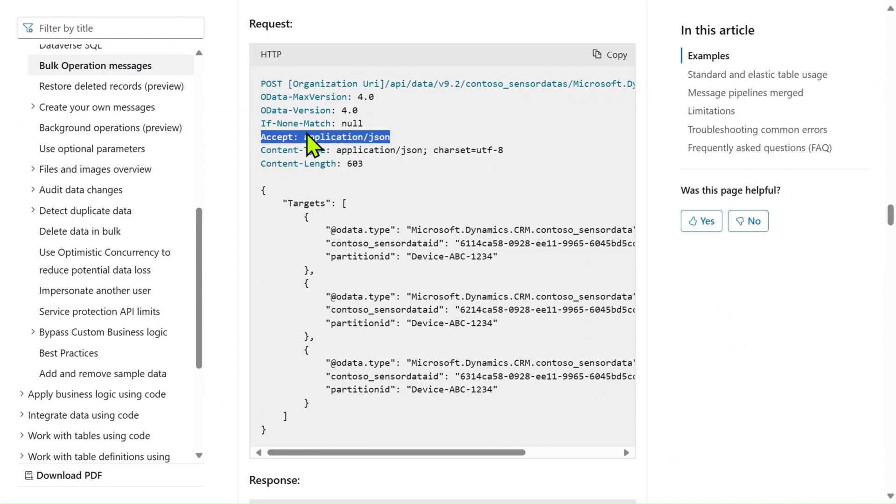
drag(260, 124, 400, 127)
click(400, 127)
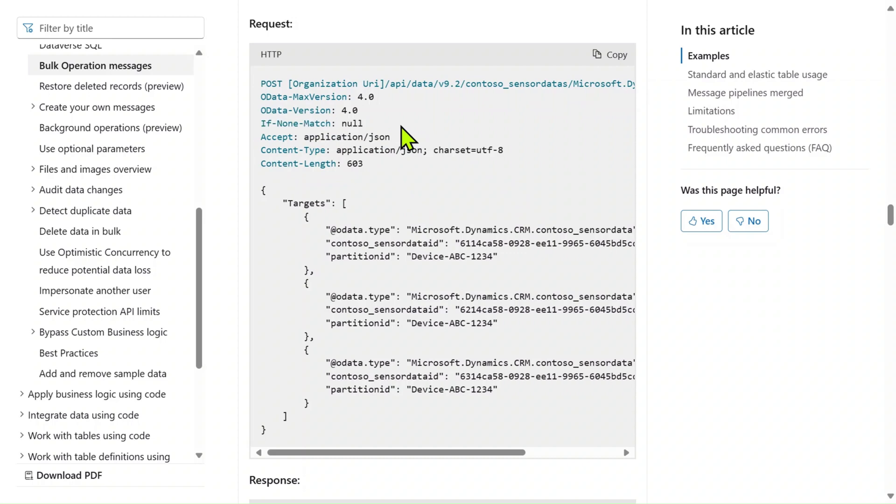
key(alt+Tab)
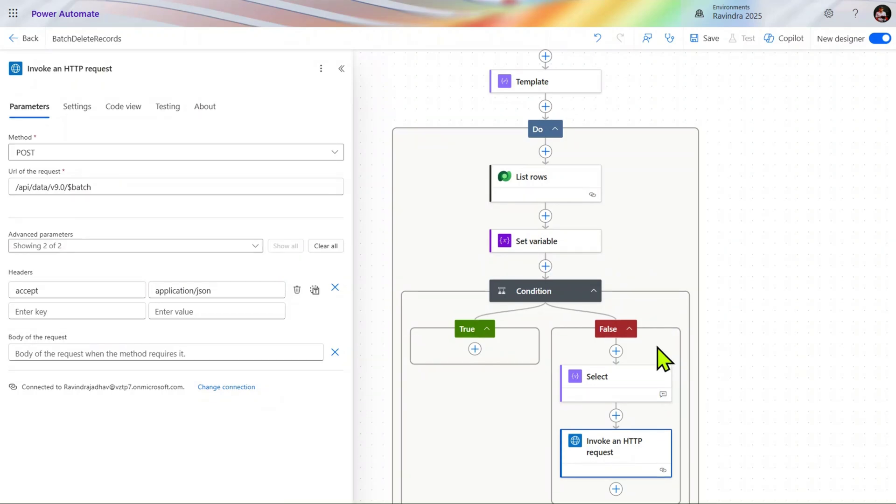
- Add an OData-Version header with the value 4.0 to the HTTP request
click(135, 310)
text(OData-Version)
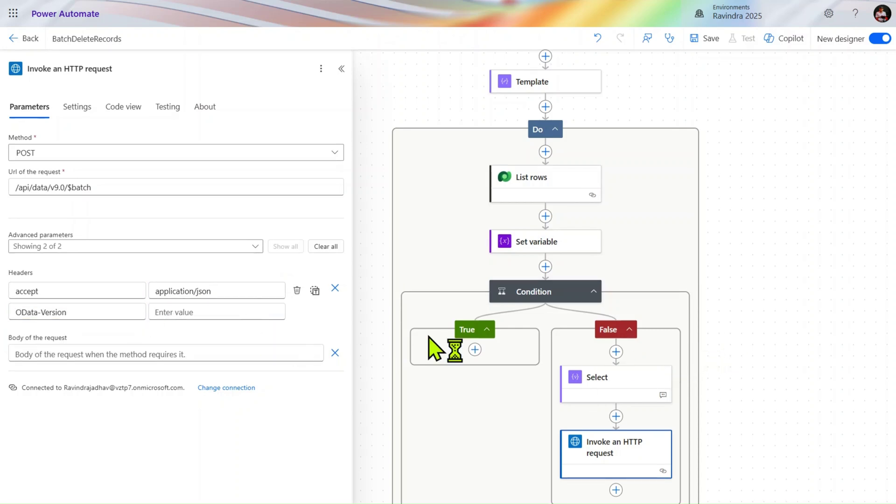
click(239, 312)
text(4.0)
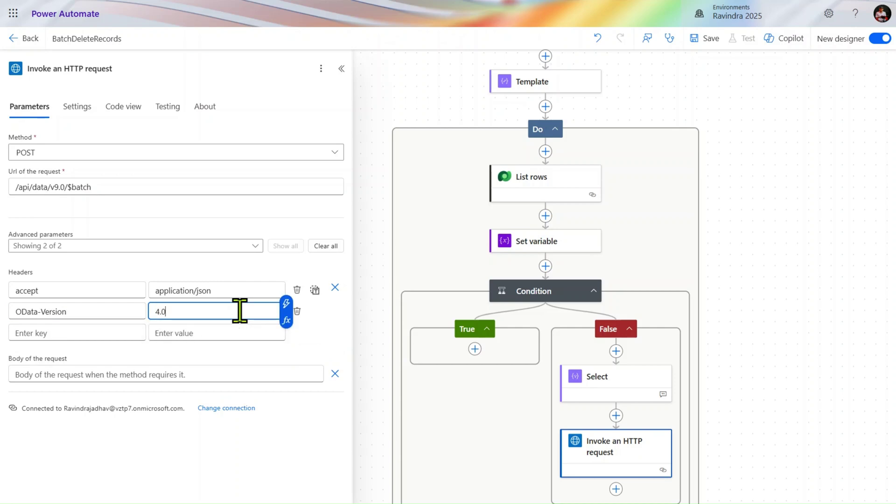
- Add an OData-MaxVersion header with the value 4.0 to the HTTP request
click(109, 331)
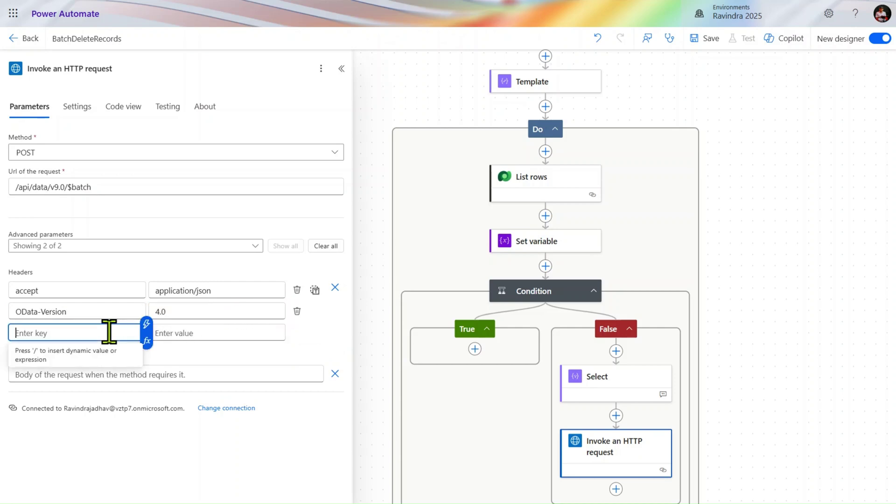
click(111, 348)
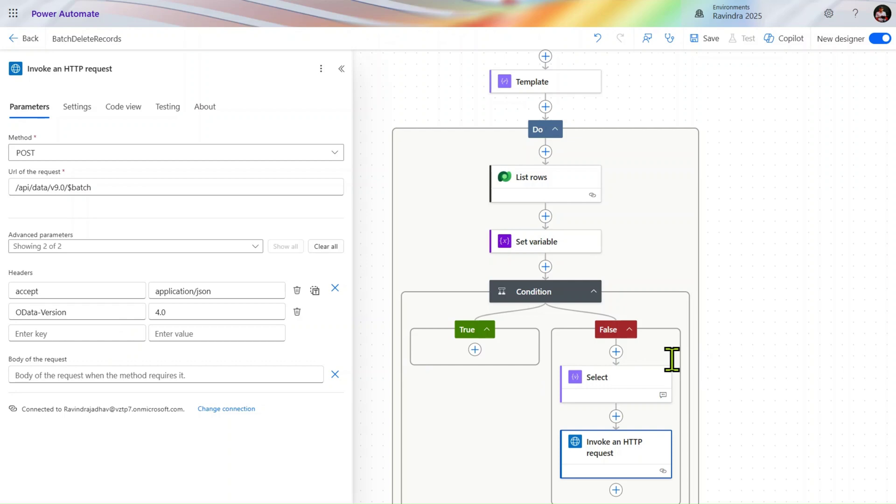
click(140, 333)
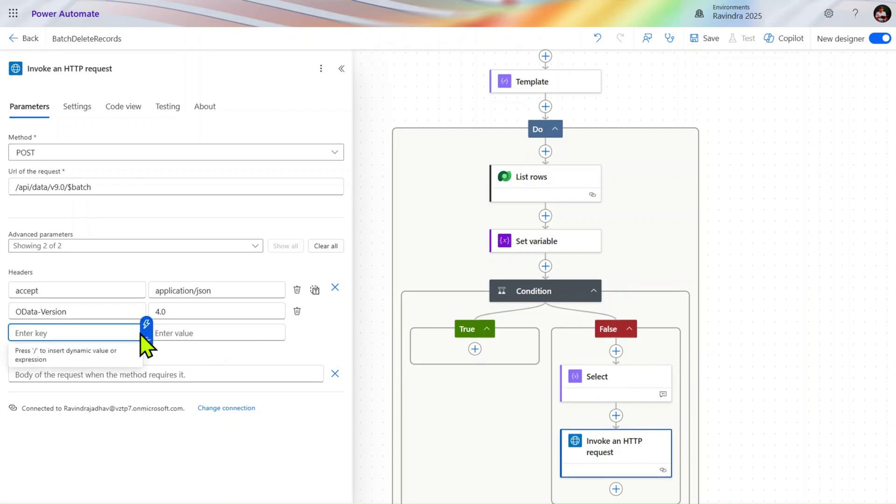
text(OData-MaxVersion)
click(239, 333)
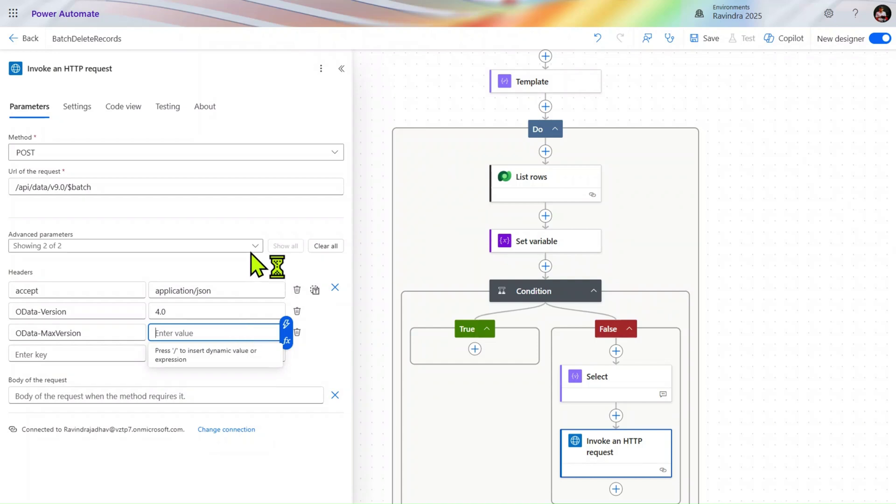
text(4.0)
- Add an If-None-Match header to the HTTP request with the expression null as its value
click(108, 358)
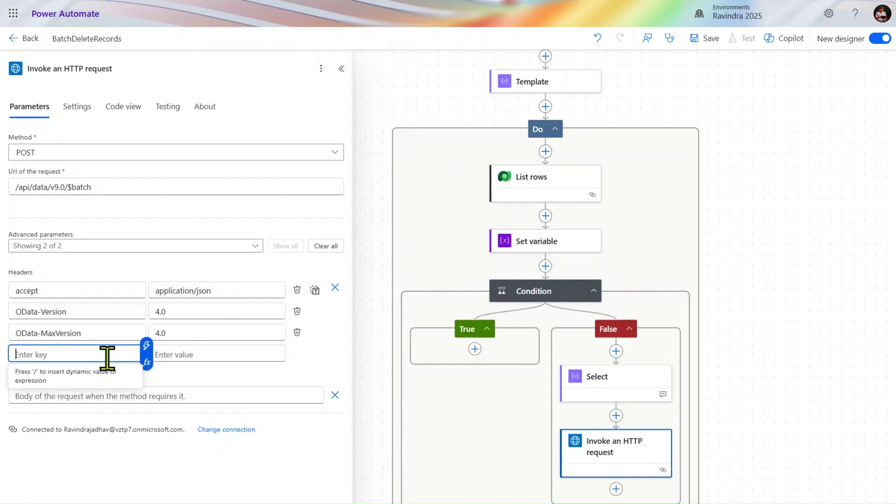
click(109, 369)
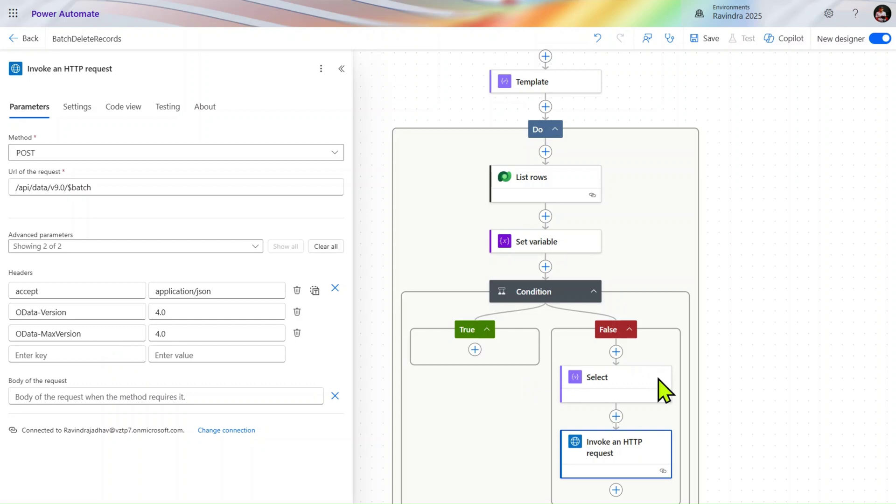
text(If-None-Match)
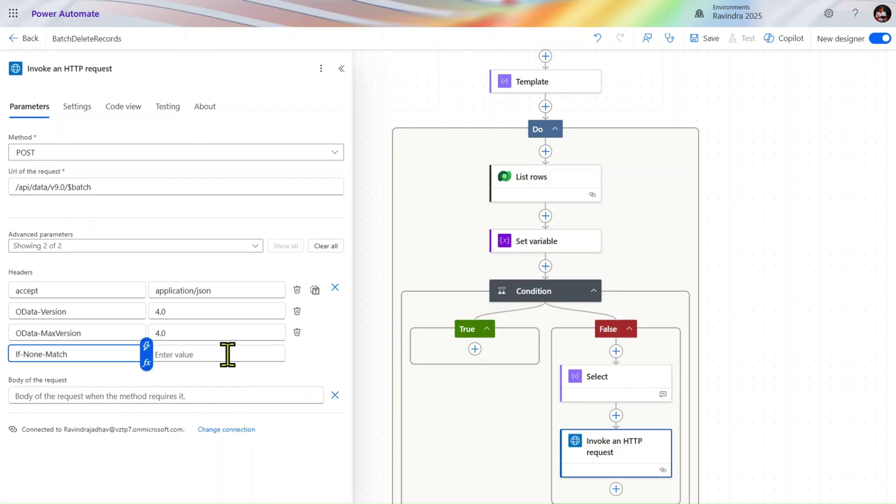
key(ctrl+Tab)
key(ctrl+Tab)
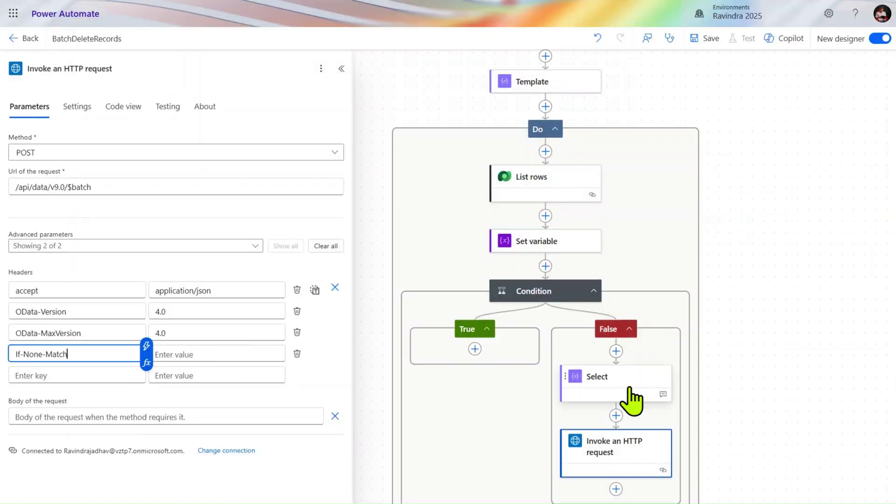
click(216, 354)
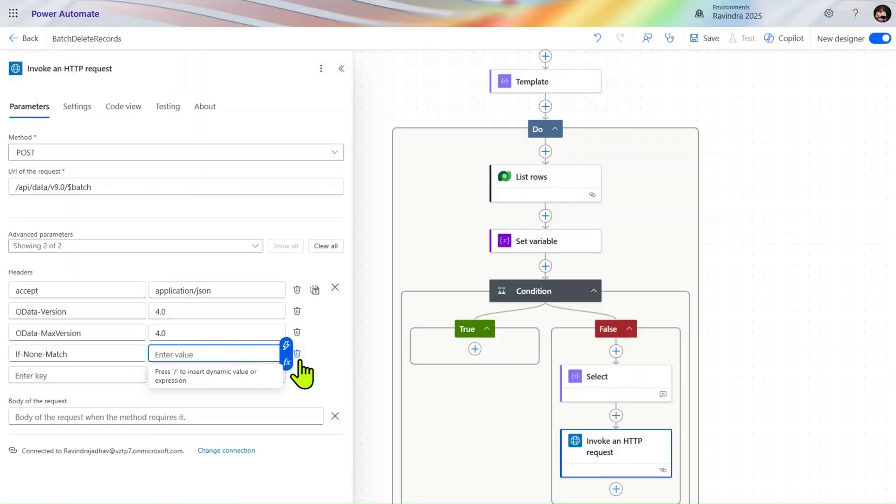
click(287, 362)
text(null)
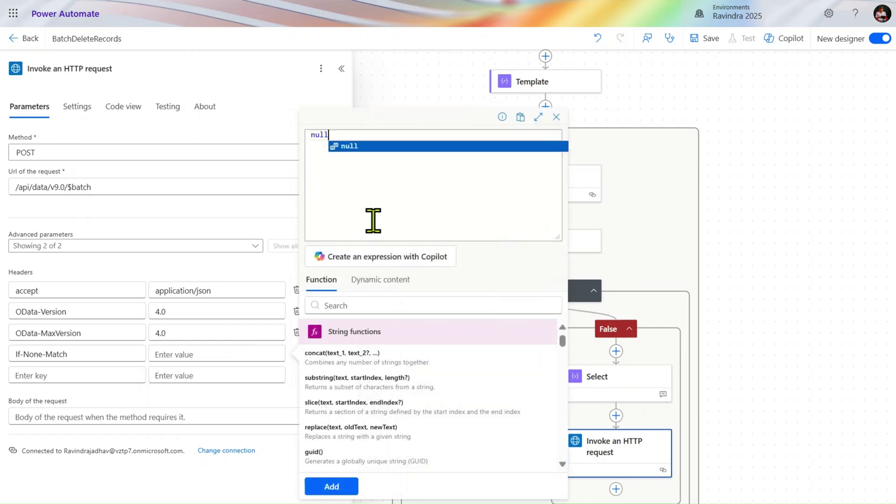
click(381, 146)
click(337, 491)
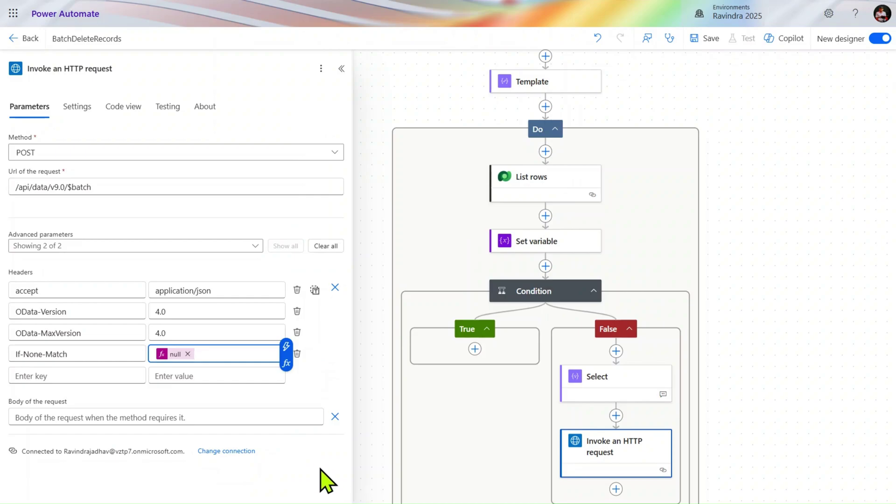
- Add a Content-Type header with the value multipart/mixed;boundary=batch_ followed by the Guid action's Outputs
key(alt+Tab)
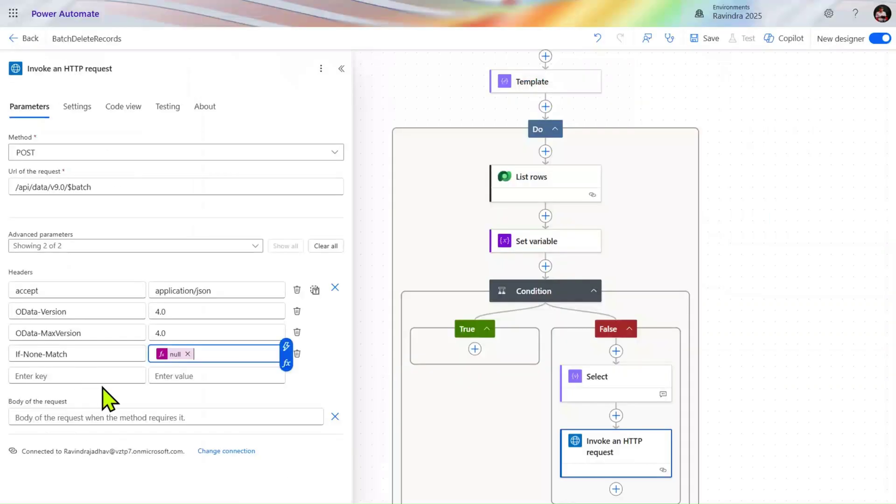
click(103, 376)
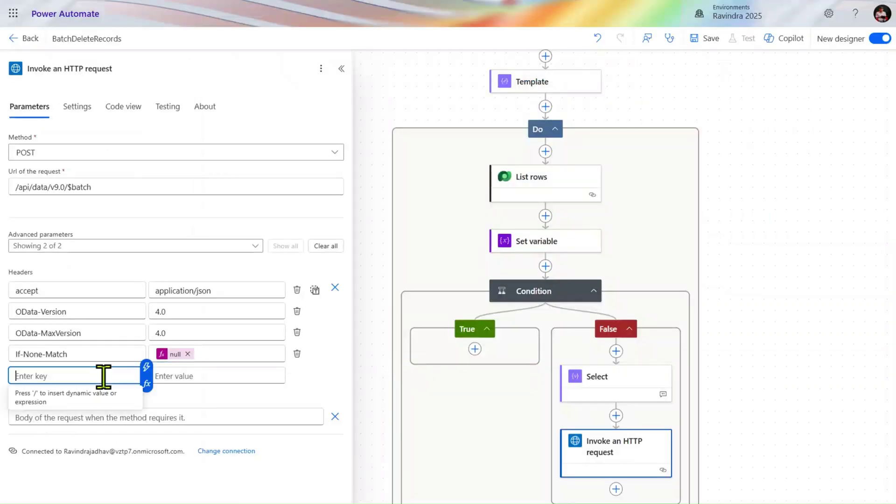
text(Content-Type)
click(212, 376)
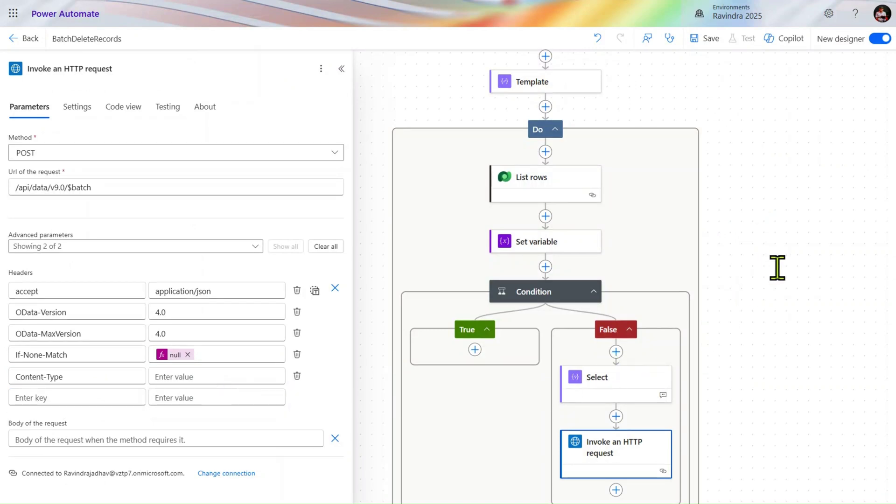
key(ctrl+v)
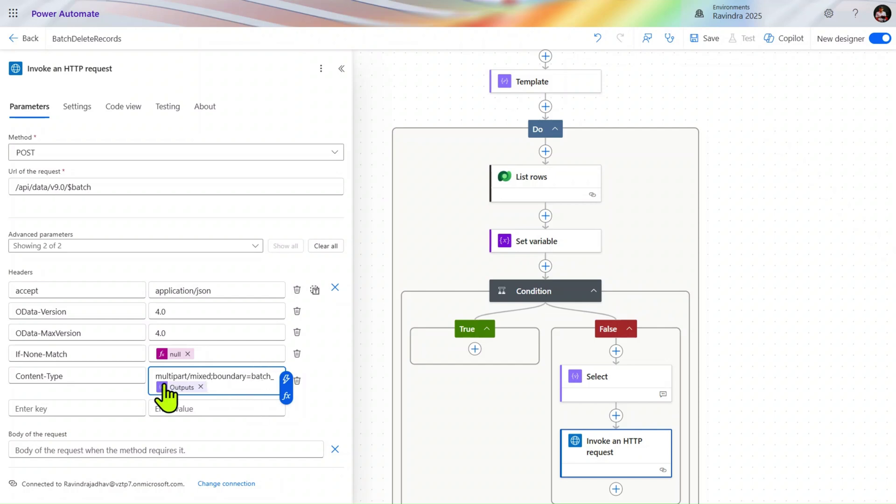
scroll(422, 340, up, 3)
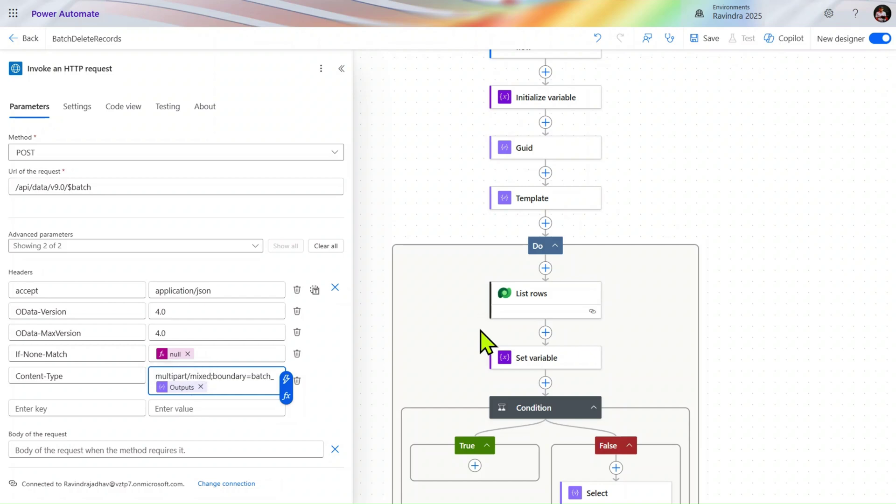
scroll(483, 326, down, 3)
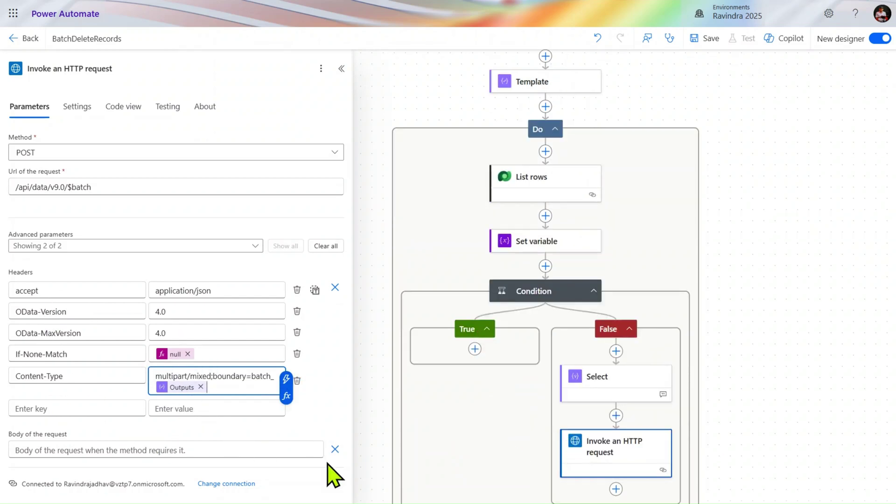
- Start the request body with --batch_ plus the Guid Outputs, and a second line Content-Type: multipart/mixed; boundary=changeset_ plus the Guid Outputs
click(206, 451)
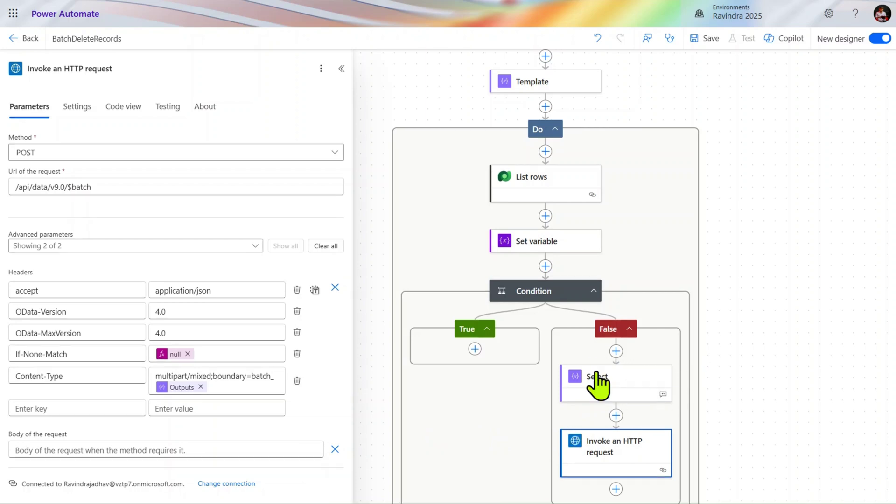
click(191, 443)
key(ctrl+v)
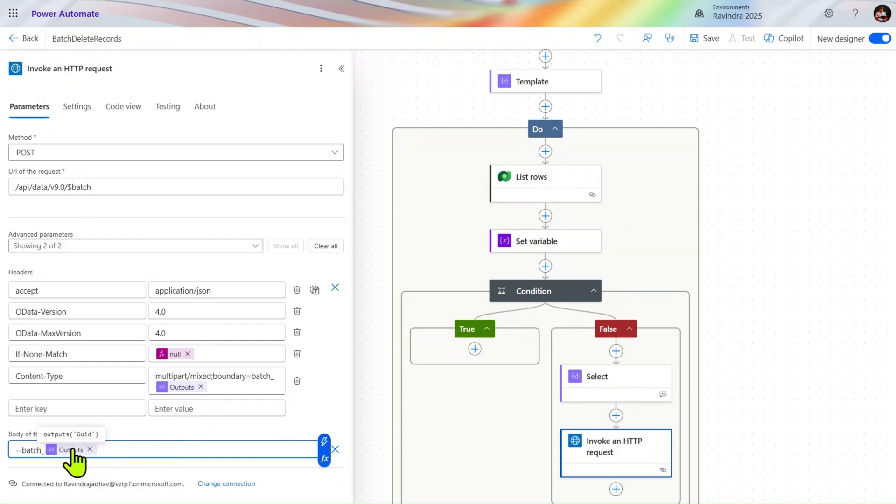
key(Return)
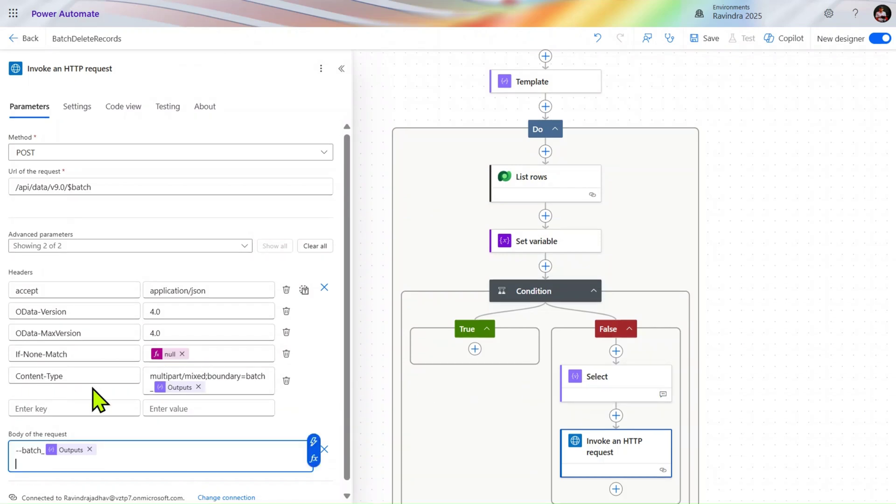
key(Return)
key(ctrl+v)
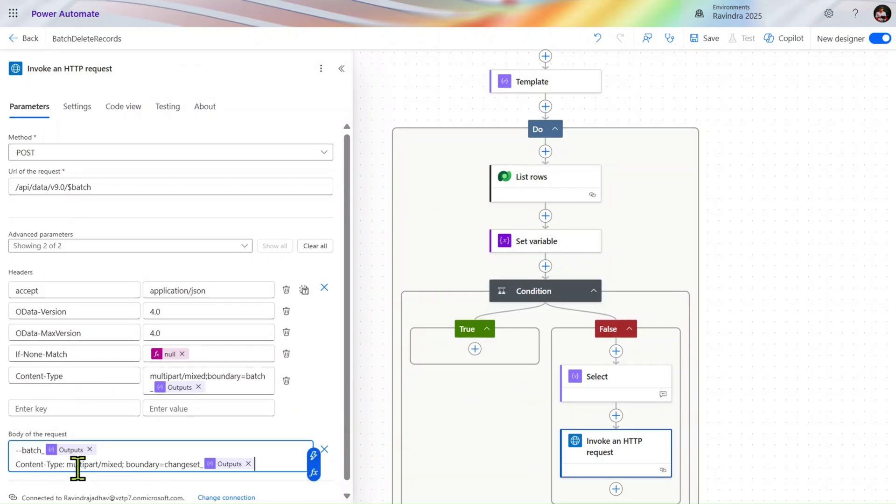
key(Return)
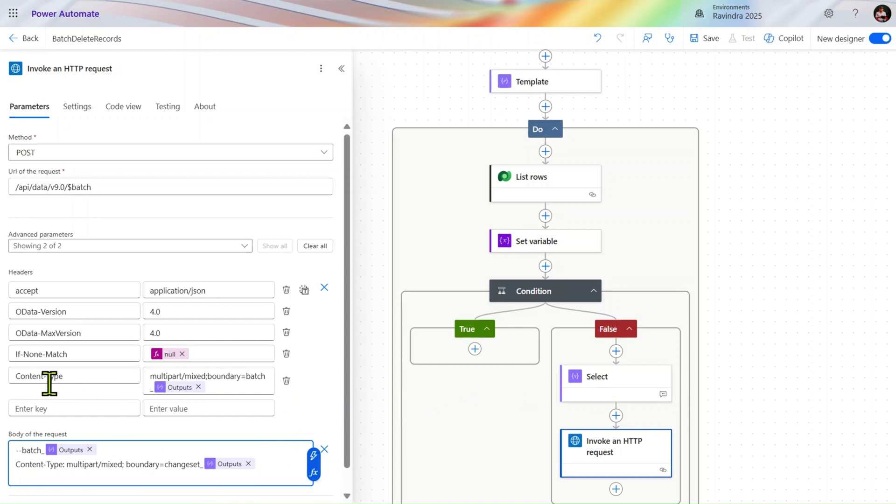
- Insert the expression join(body('Select'), decodeUriComponent('%0A')) into the request body after a blank line
click(336, 488)
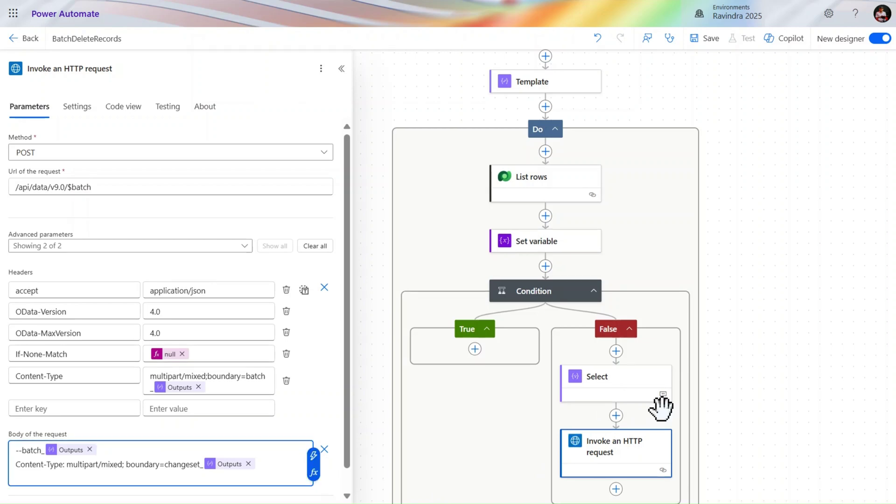
key(ctrl+v)
click(41, 491)
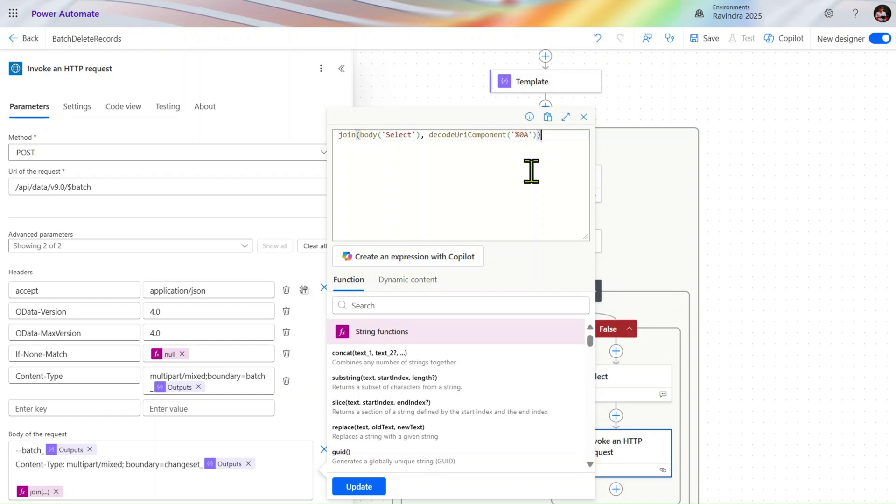
click(124, 400)
scroll(122, 438, down, 1)
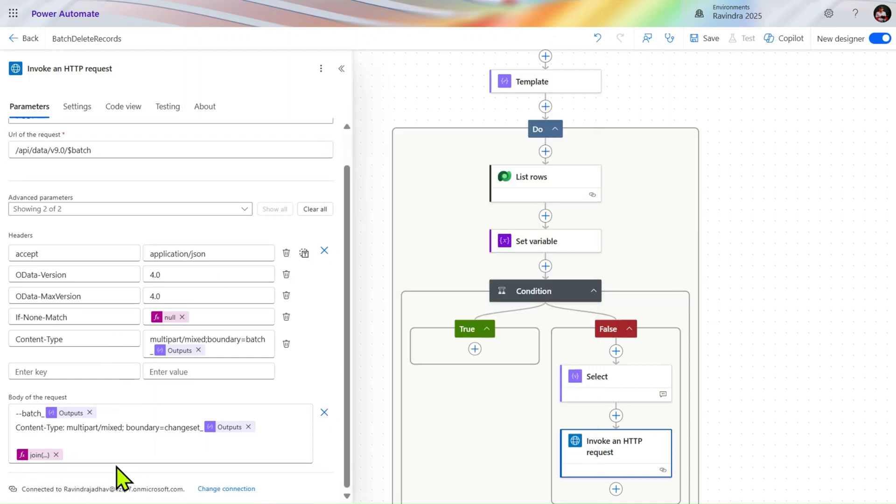
- End the request body with closing changeset_ and batch_ boundary lines using the Guid Outputs and trailing --, without an extra blank line, and save the flow
click(111, 452)
key(Return)
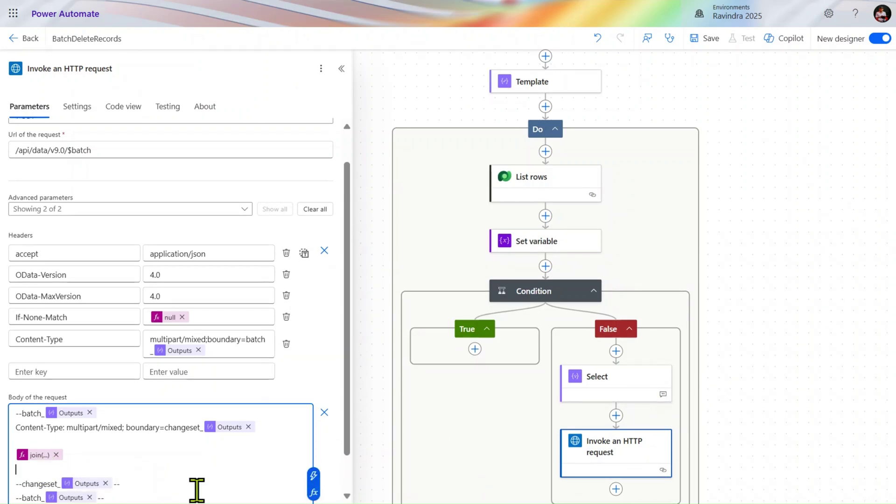
click(297, 491)
key(BackSpace)
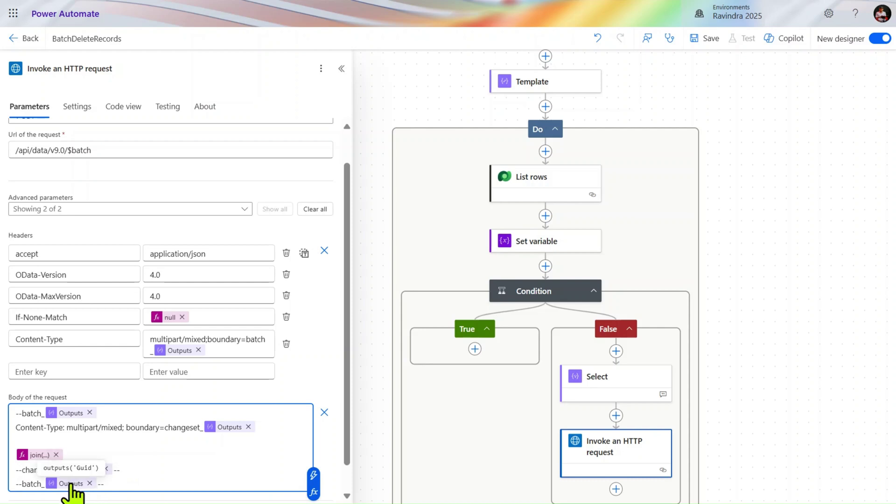
click(202, 452)
scroll(749, 398, down, 3)
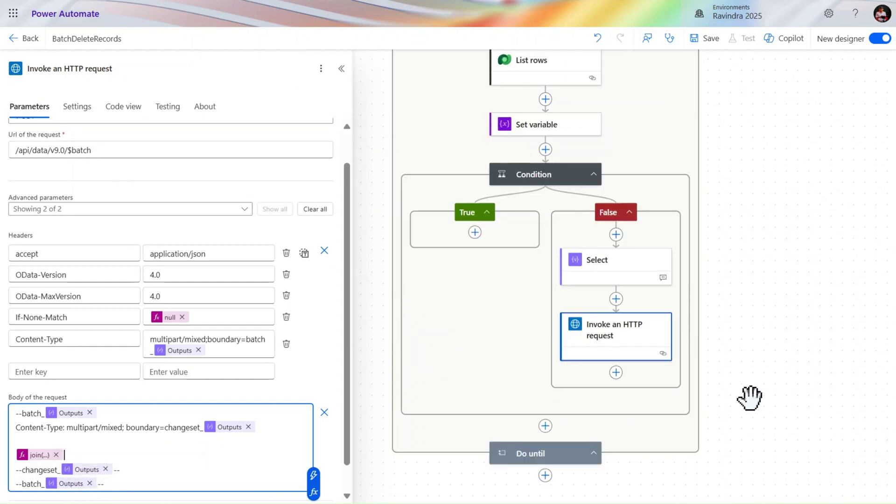
click(750, 398)
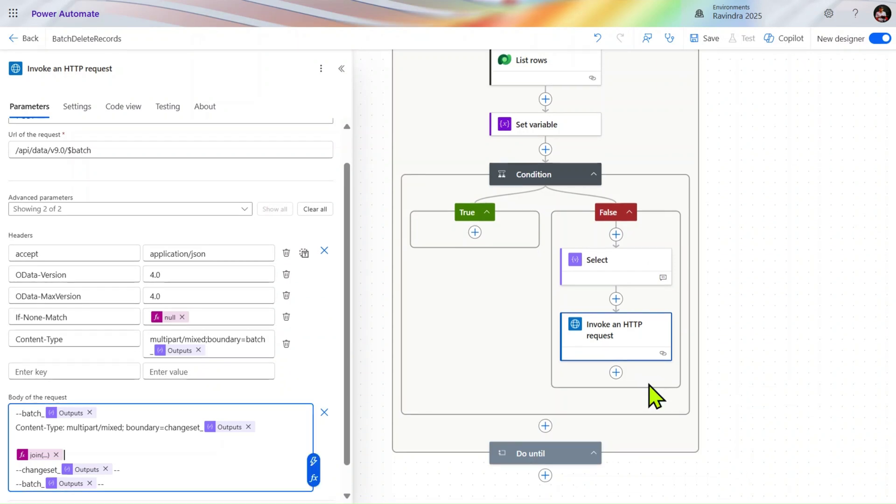
click(707, 40)
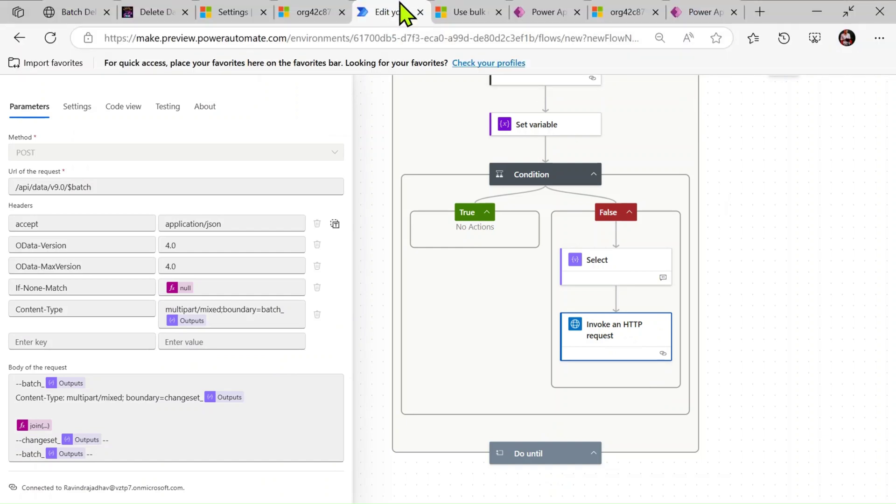
- Open the EMP-Test table's data in Power Apps to examine its rows, and return to the flow in Power Automate
click(546, 13)
drag(700, 12, 611, 12)
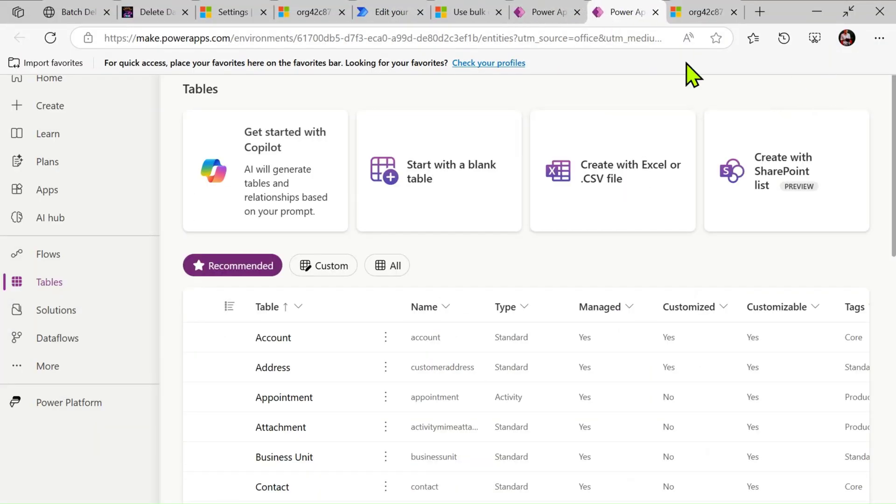
click(550, 14)
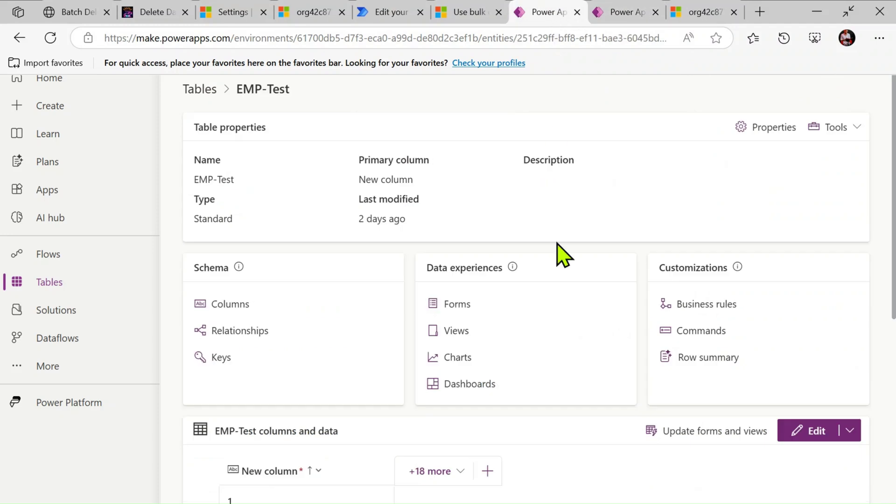
click(805, 432)
key(F11)
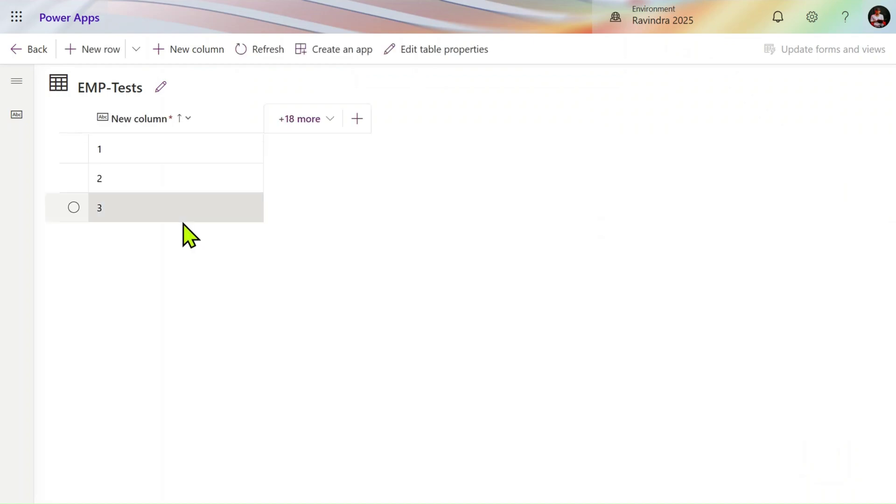
mouse_move(180, 12)
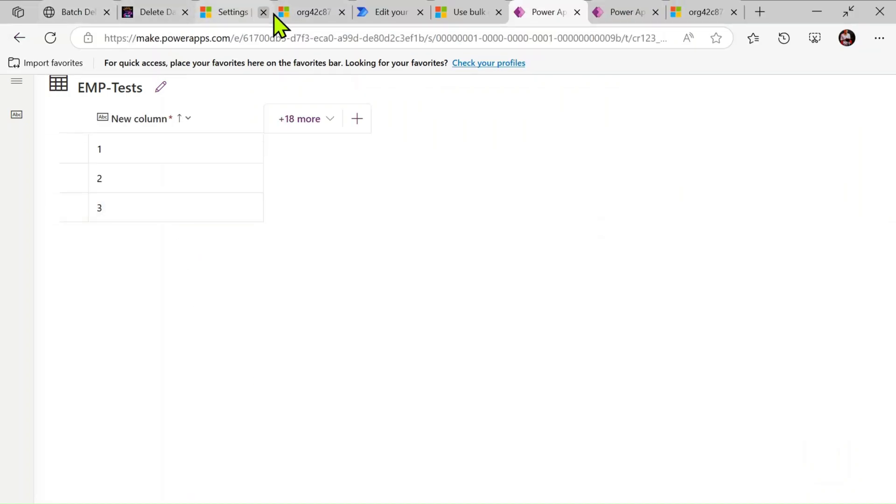
click(376, 13)
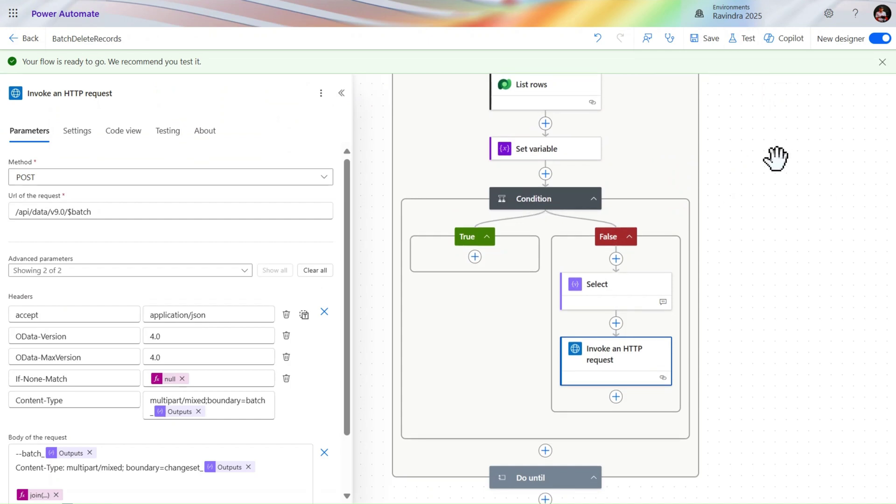
- Test the BatchDeleteRecords flow manually by running it with the existing connections, and close the run pane
click(742, 39)
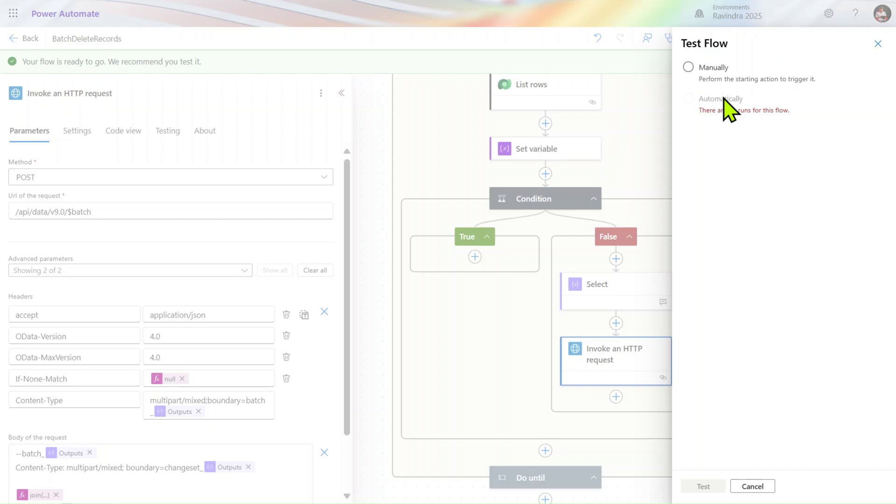
click(716, 77)
click(718, 487)
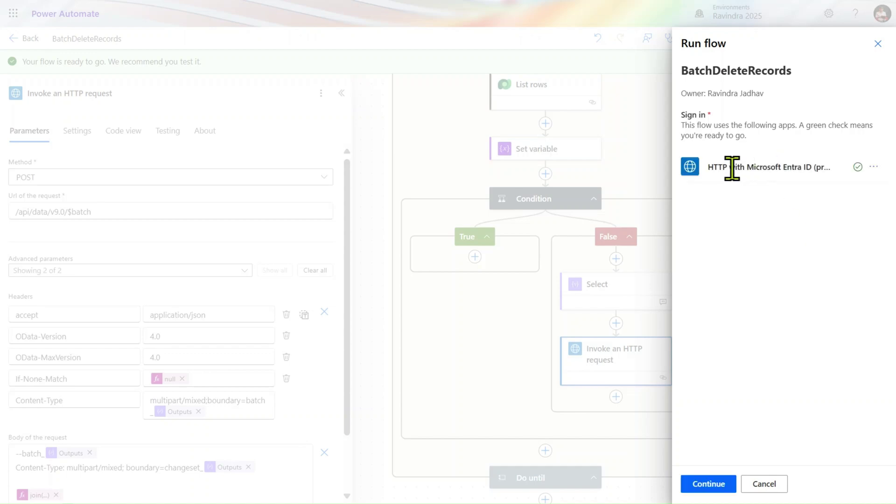
click(708, 483)
click(709, 482)
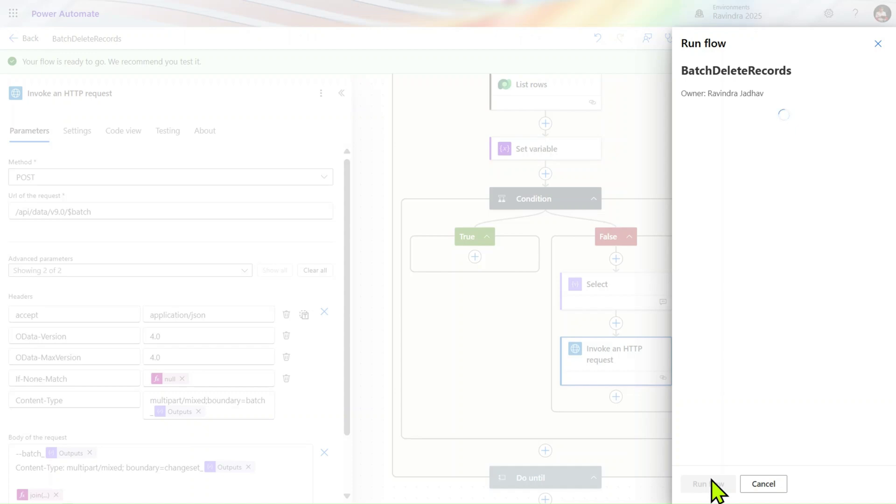
click(702, 483)
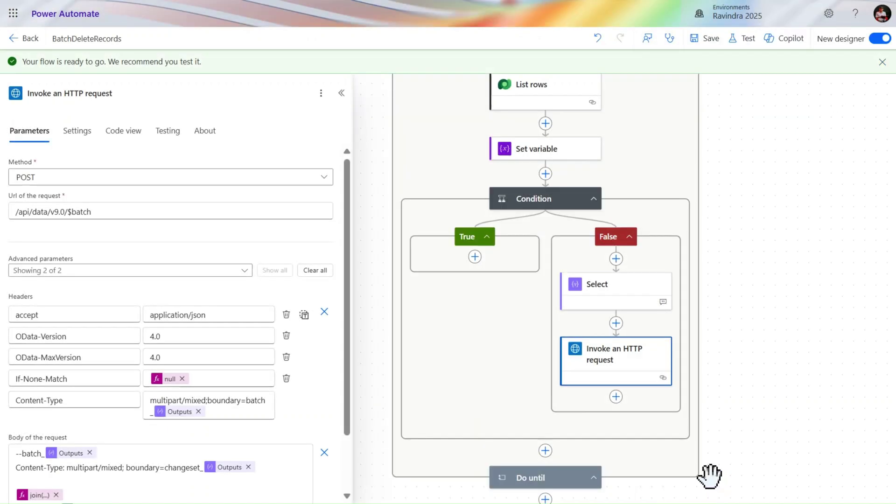
- Switch to the EMP-Tests table in Power Apps and refresh its data repeatedly to check which rows remain
mouse_move(413, 16)
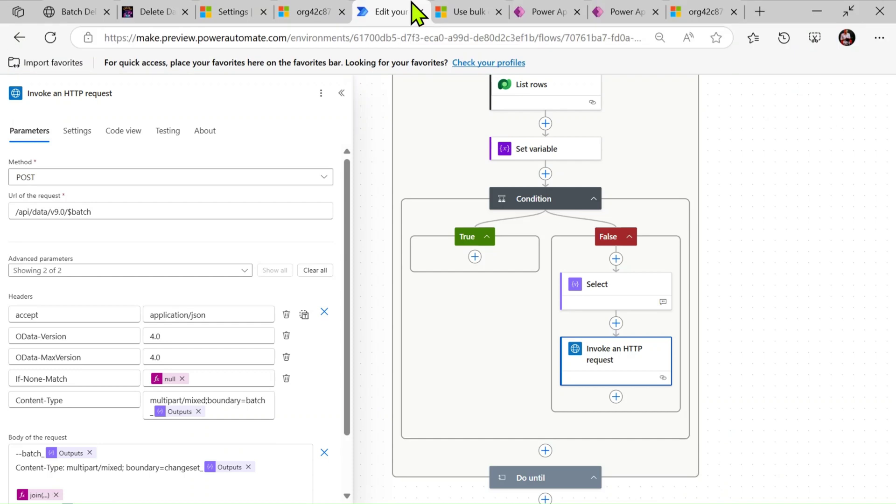
click(536, 13)
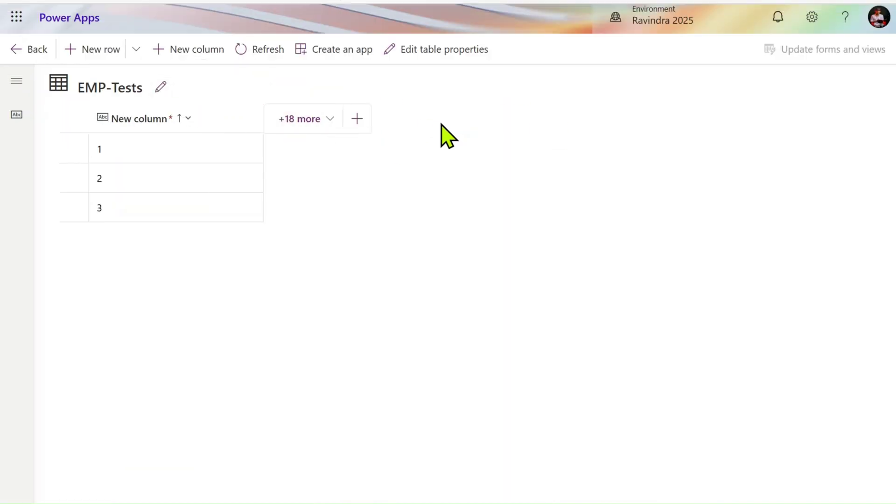
click(274, 56)
click(274, 53)
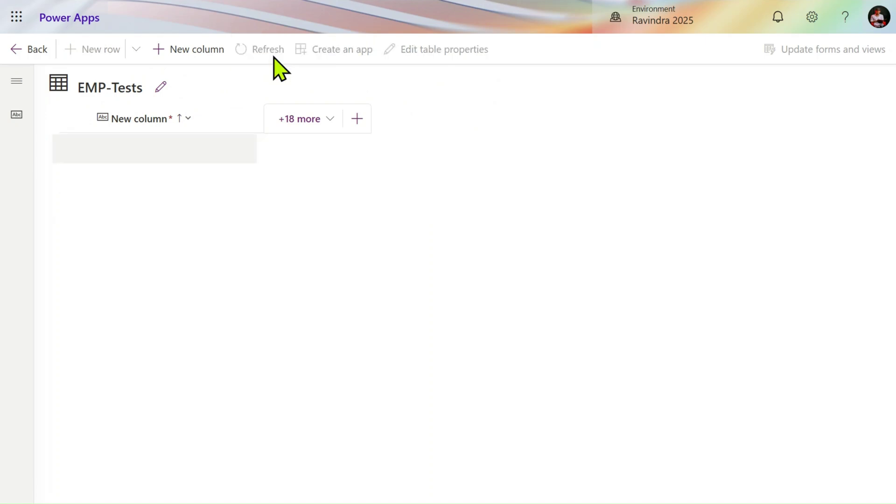
click(274, 54)
click(274, 55)
click(274, 55)
click(274, 56)
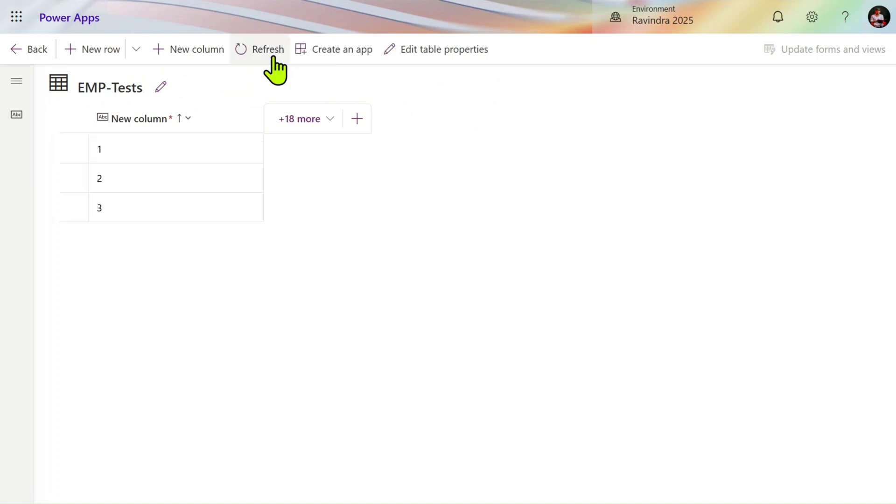
click(275, 56)
click(274, 56)
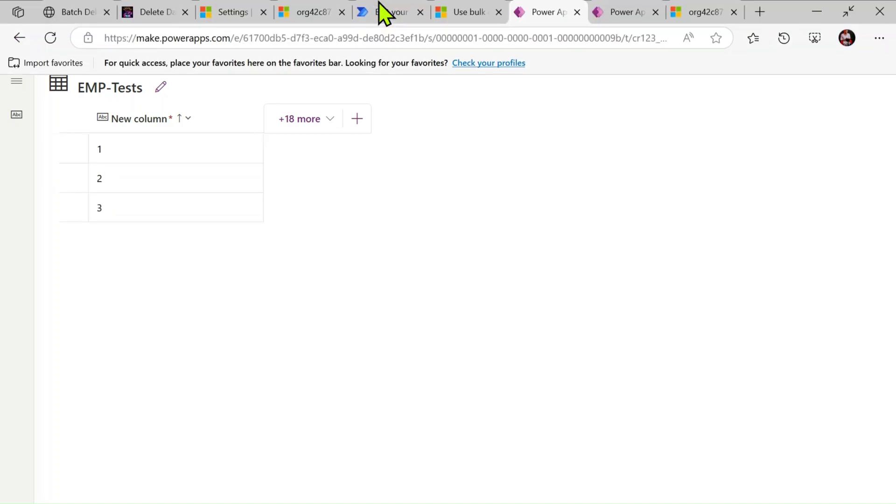
- Return to the flow run in Power Automate, check the progress of its actions, and collapse the Do until loop
click(391, 5)
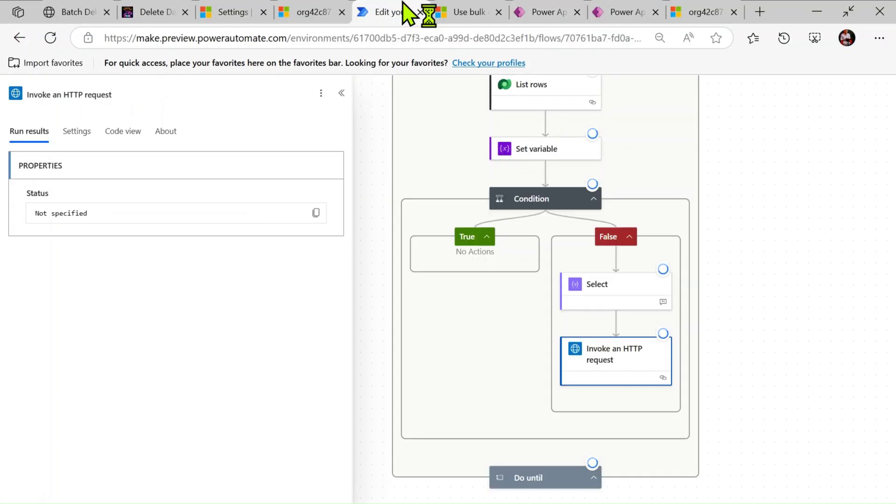
scroll(733, 225, up, 3)
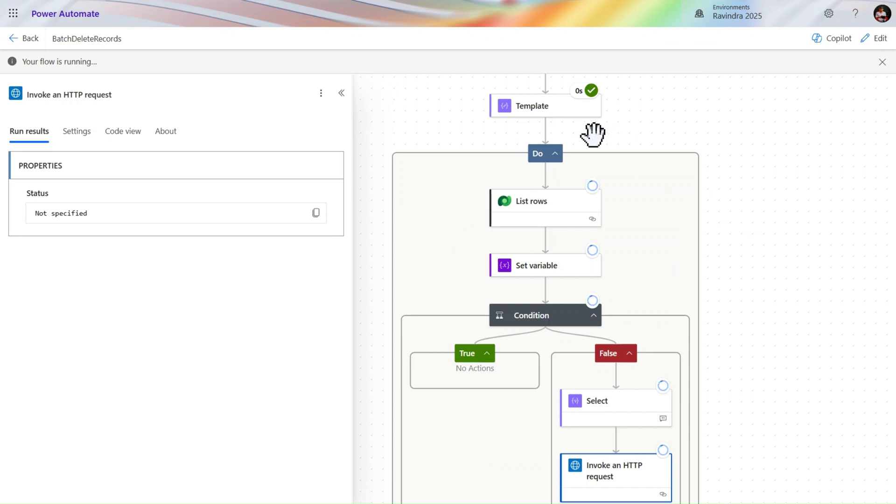
click(555, 155)
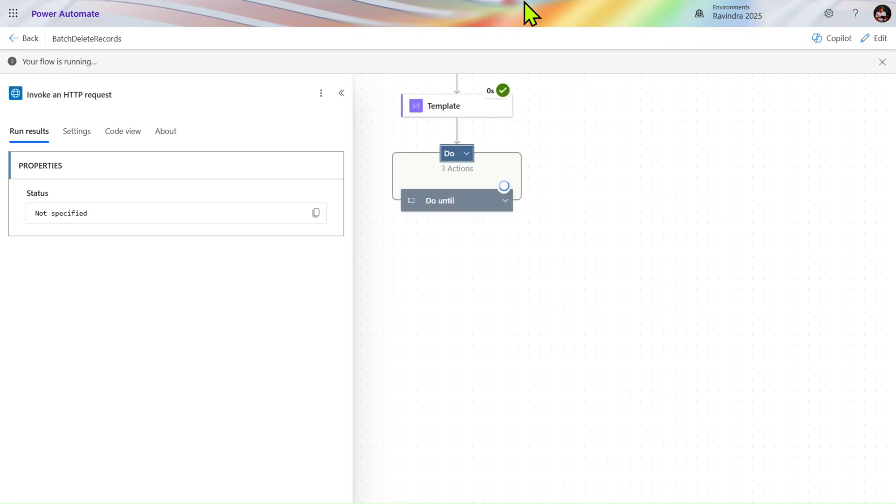
- Reload the EMP-Tests table page in Power Apps and return to the flow run in Power Automate
mouse_move(526, 6)
click(555, 10)
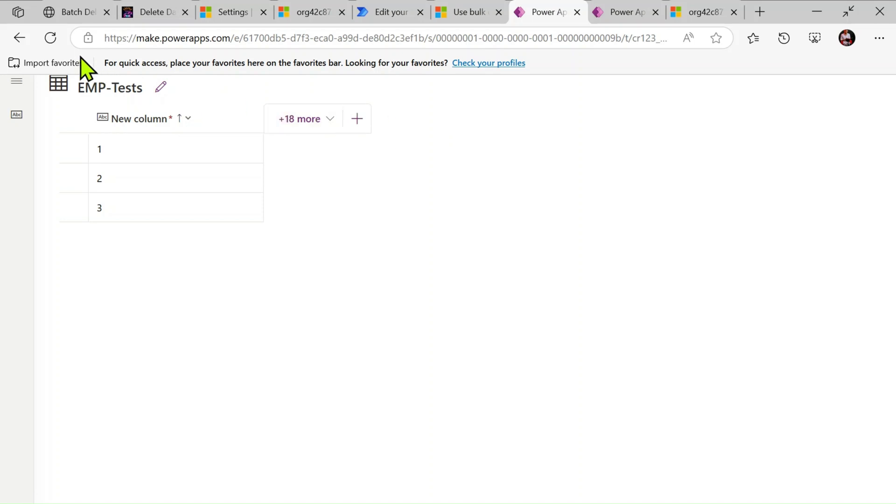
click(50, 38)
key(ctrl+shift+Tab)
key(ctrl+shift+Tab)
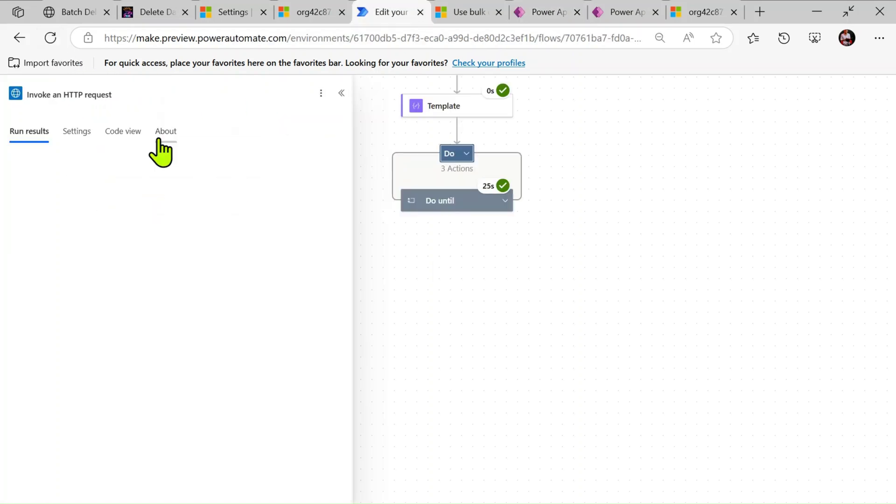
- Expand the Do until loop to inspect its actions' run results, and switch to Power Apps to check the EMP-Tests rows full screen
click(503, 203)
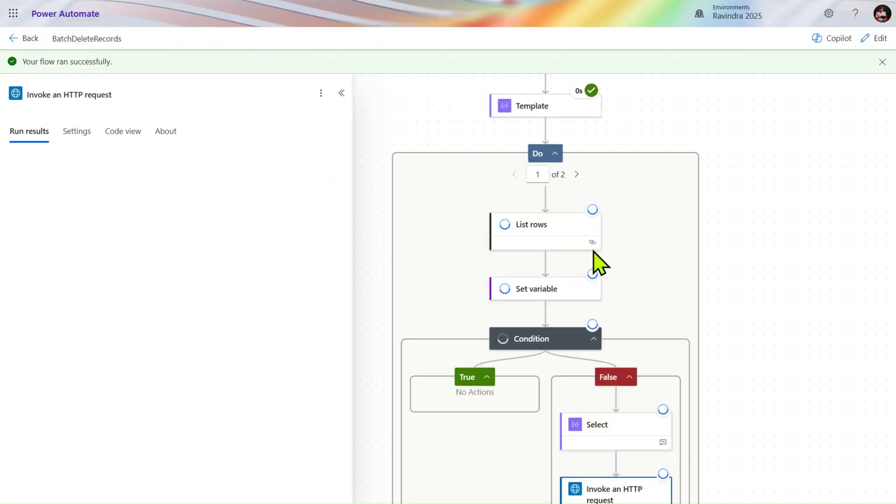
scroll(618, 320, down, 5)
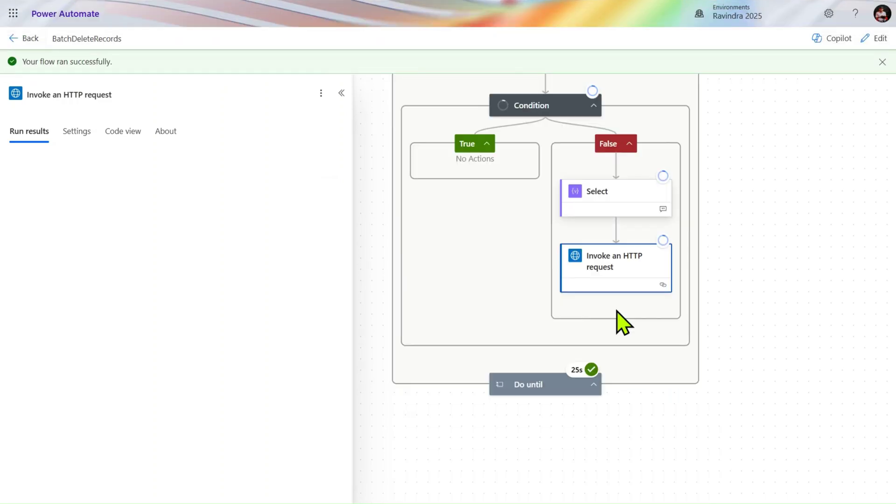
scroll(609, 355, up, 3)
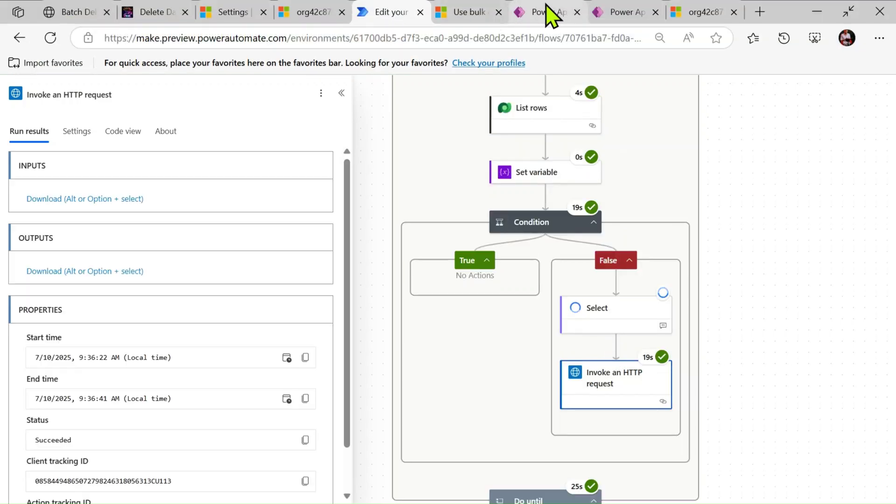
click(550, 13)
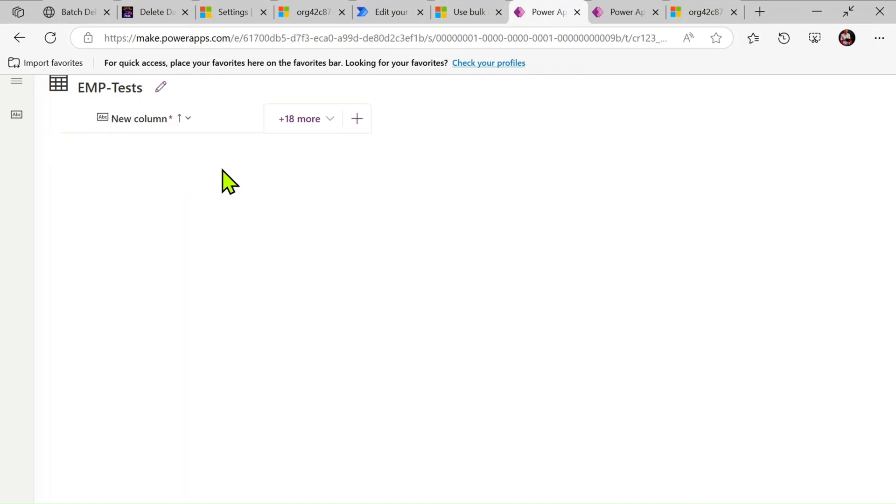
key(F11)
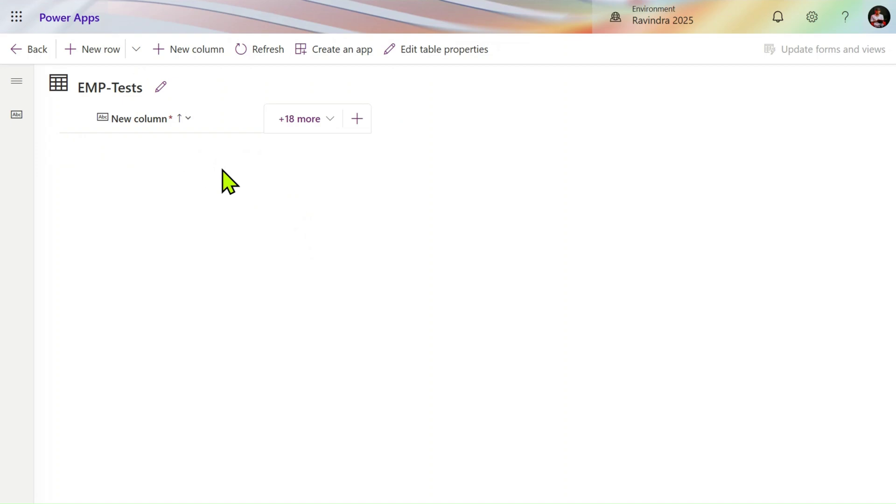